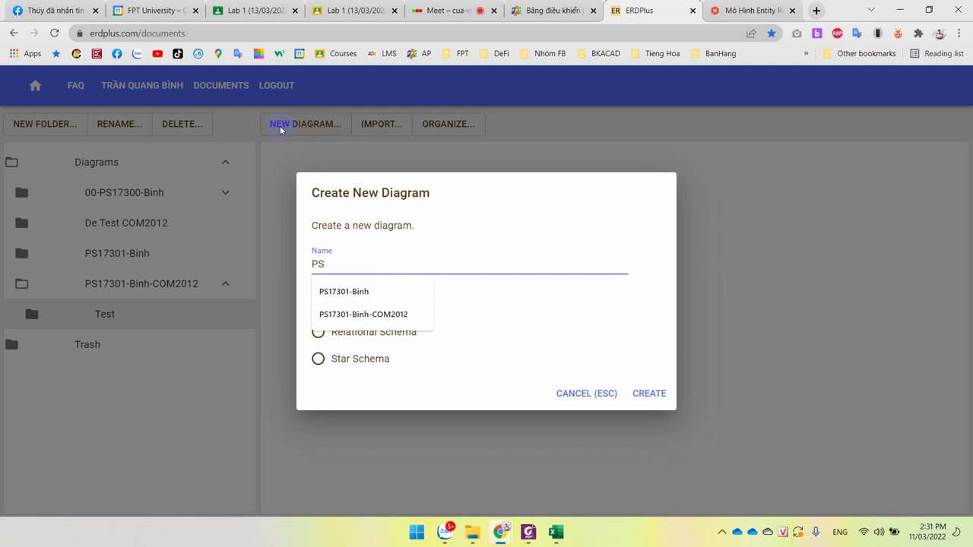
Create an ER diagram named with the student's ID and name followed by "-COM2012-Test", and open it
key(Down)
key(Down)
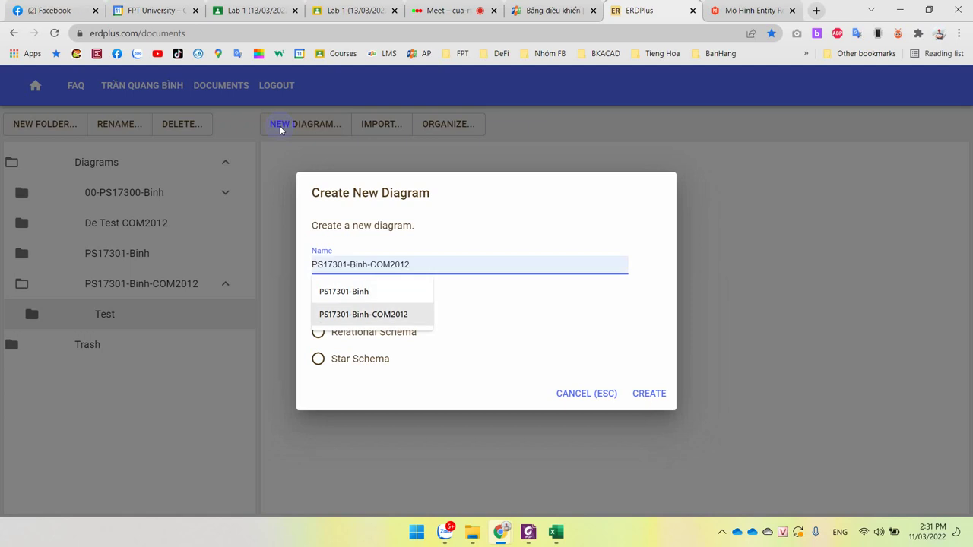
drag(460, 275, 430, 266)
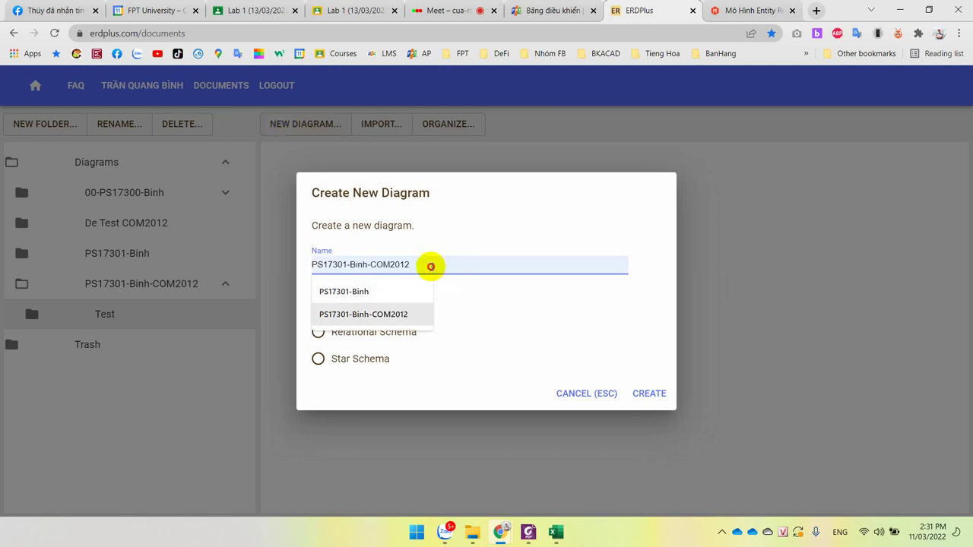
click(404, 314)
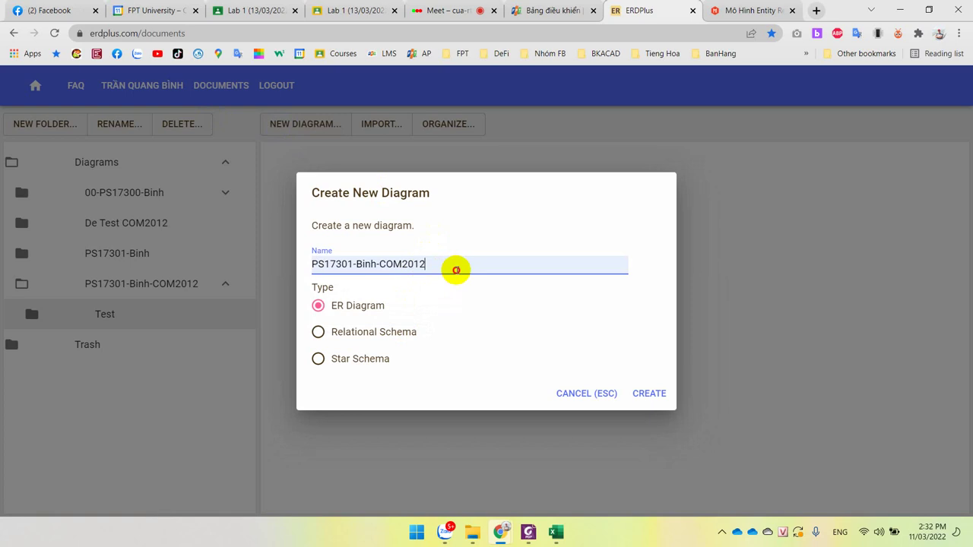
text(-Test)
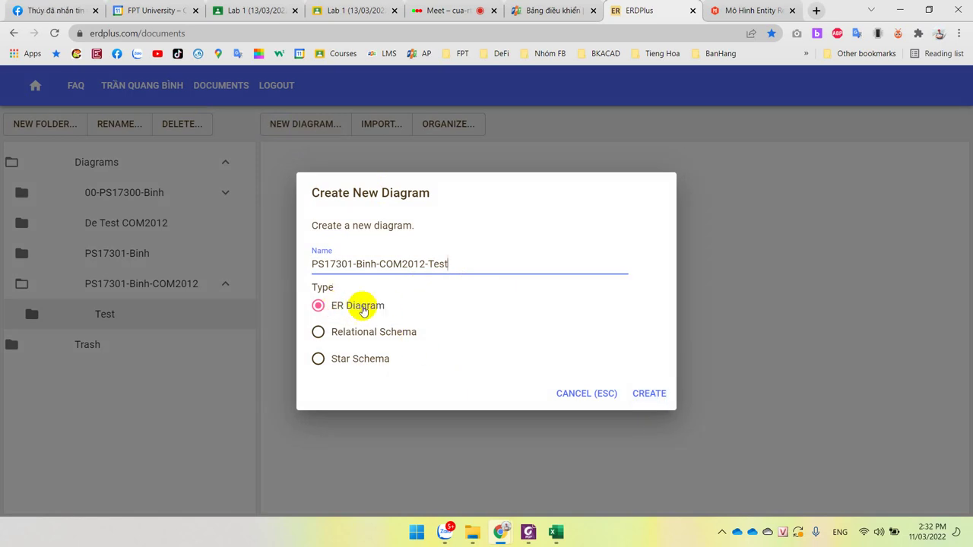
click(649, 393)
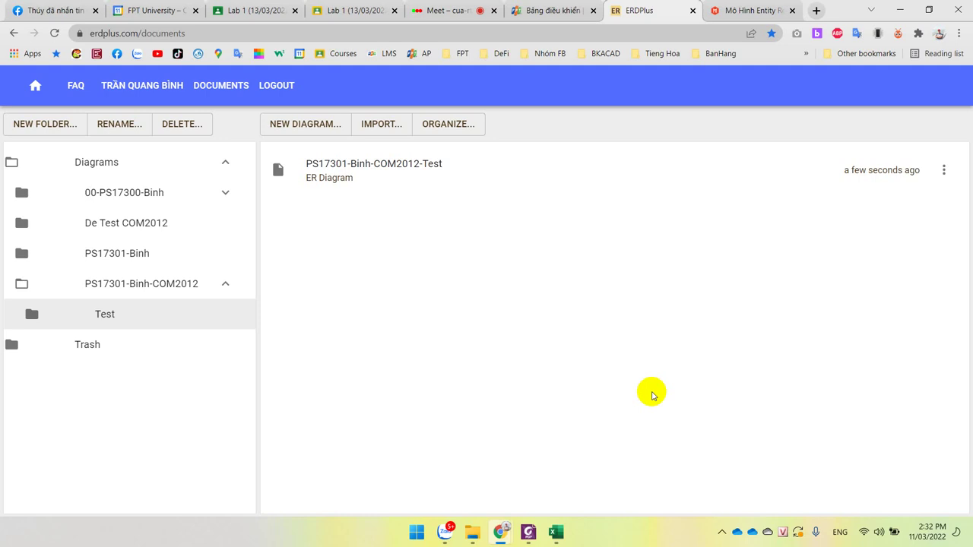
click(319, 178)
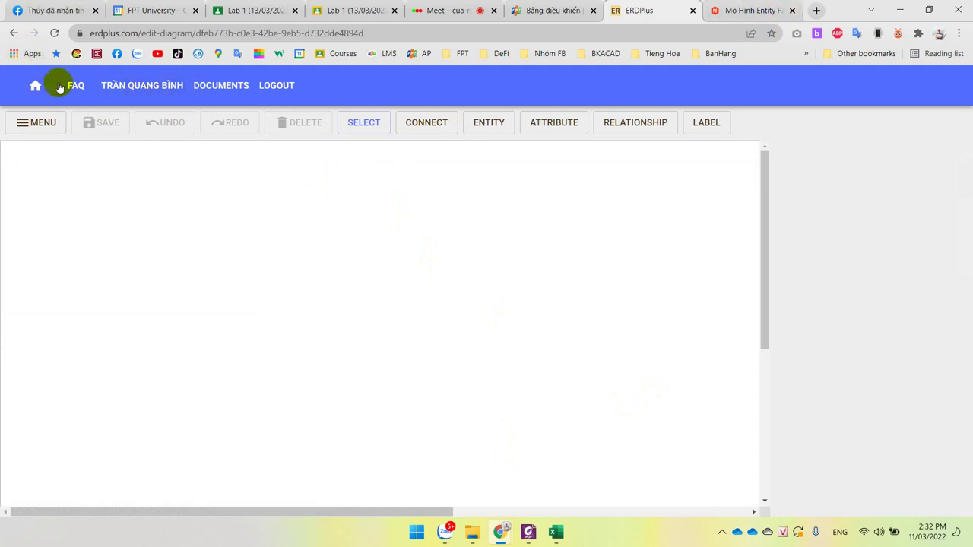
View the site's home page and account information, and return to the documents list
click(32, 86)
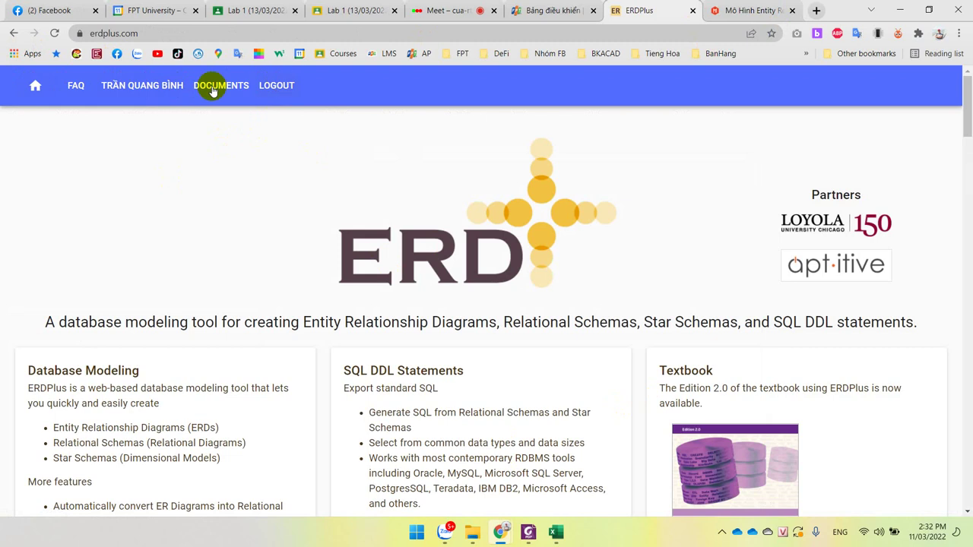
click(134, 95)
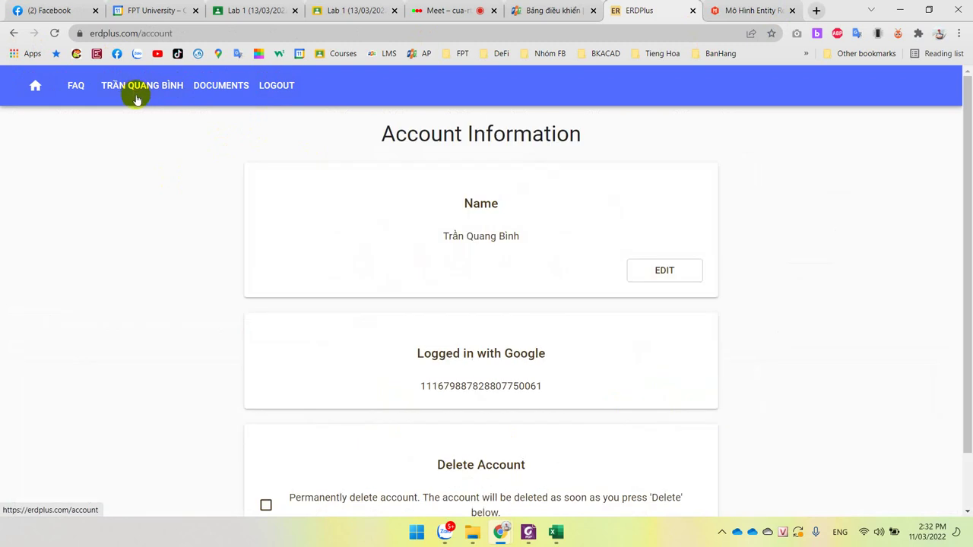
click(216, 87)
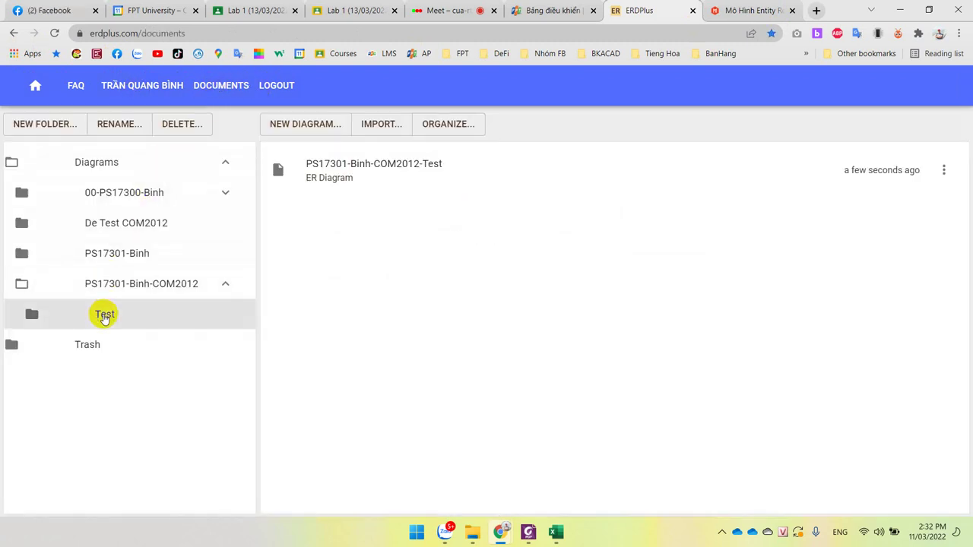
Reopen the new ER diagram and place a regular entity named "Sinh Viên" in the left part of the canvas
click(322, 170)
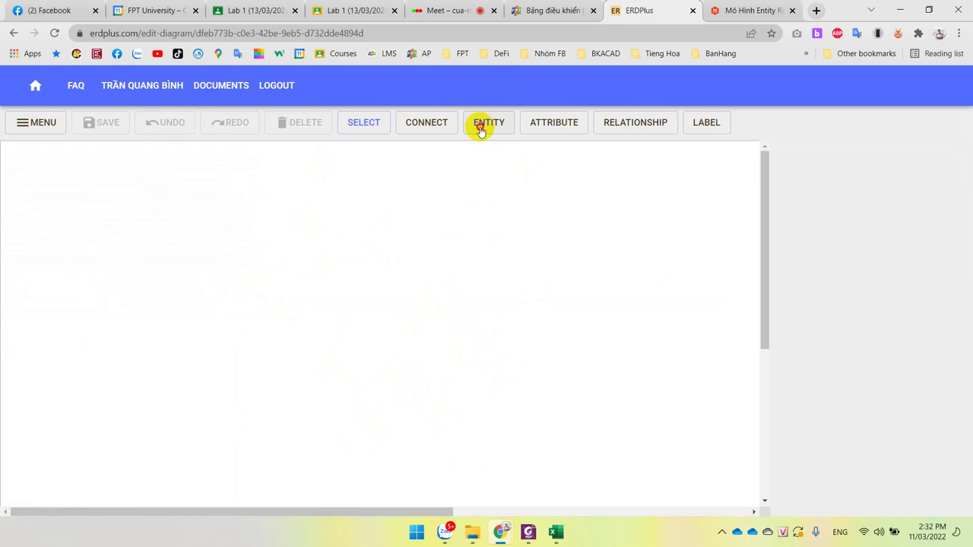
click(480, 129)
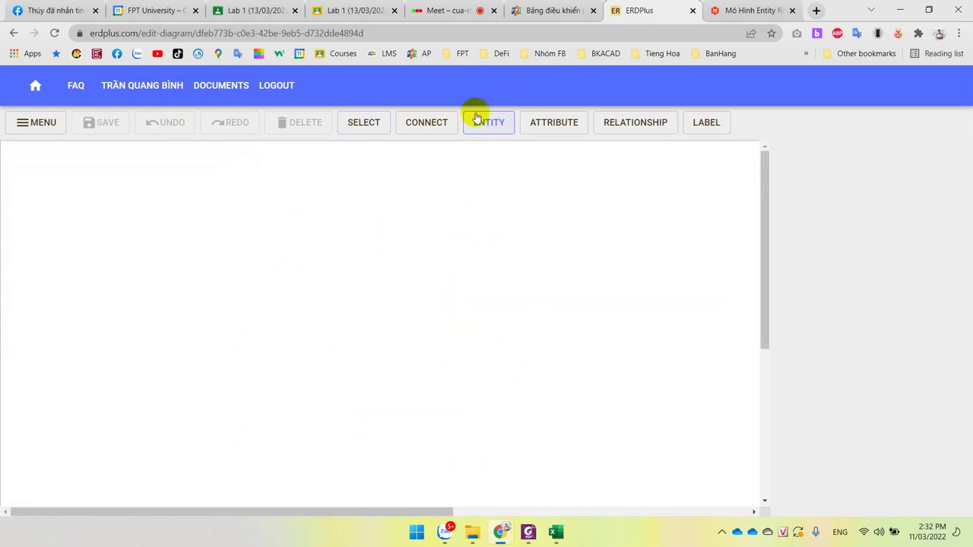
click(170, 321)
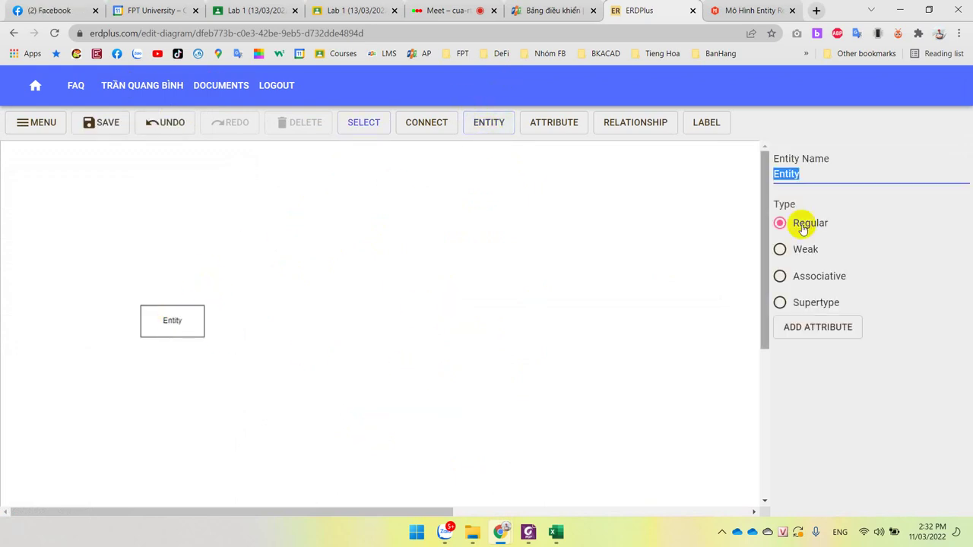
text(Sinh)
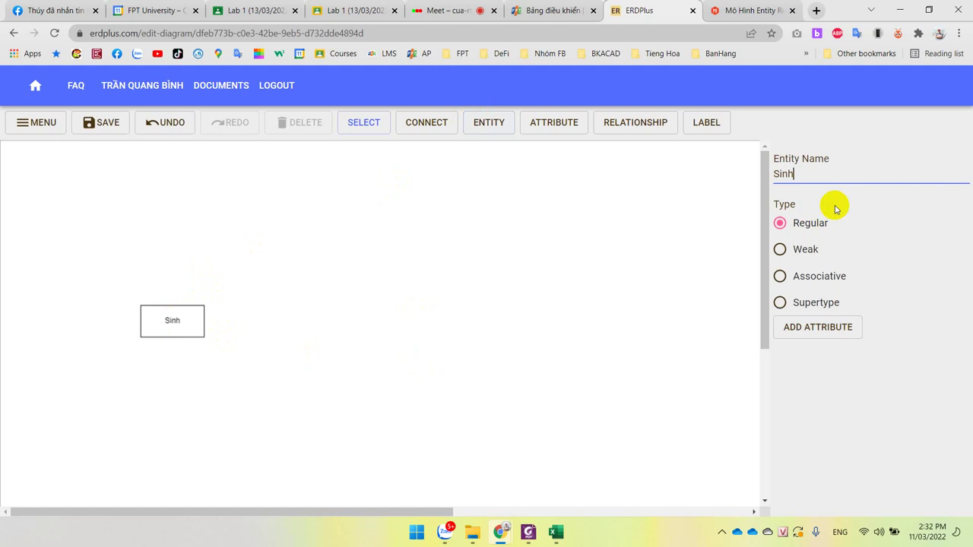
key(BackSpace)
key(BackSpace)
key(BackSpace)
drag(173, 328, 185, 289)
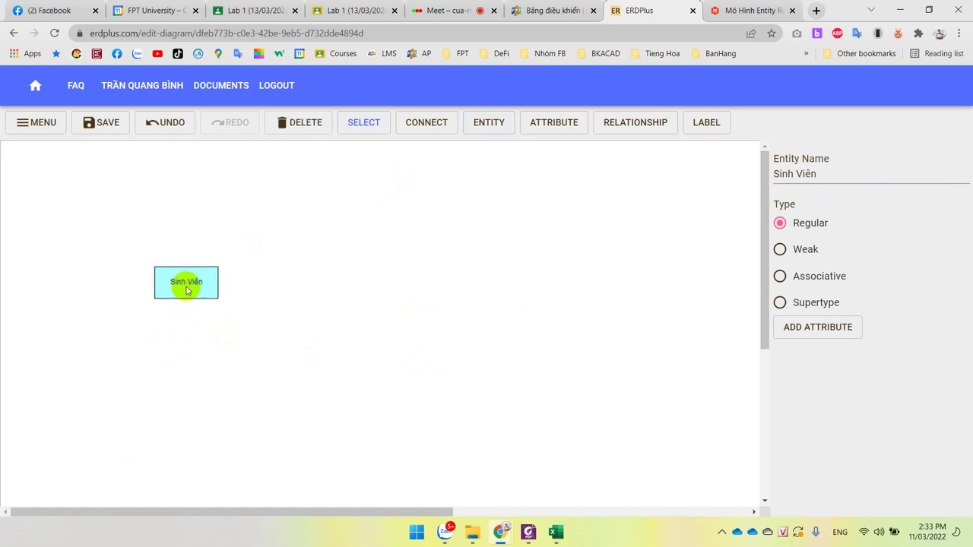
Add the attributes "Mã Số Sinh Viên" and "Tên Sinh Viên" to the Sinh Viên entity
click(782, 326)
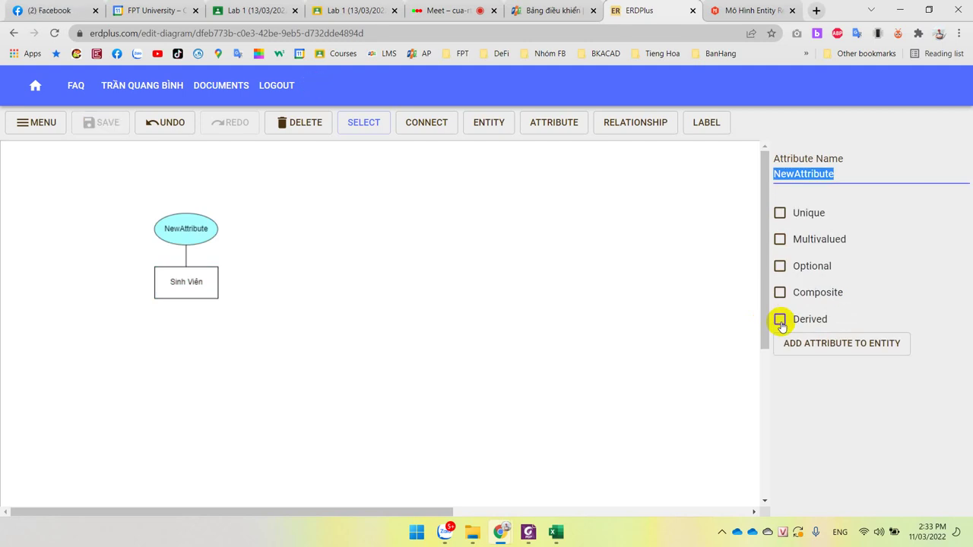
text(M)
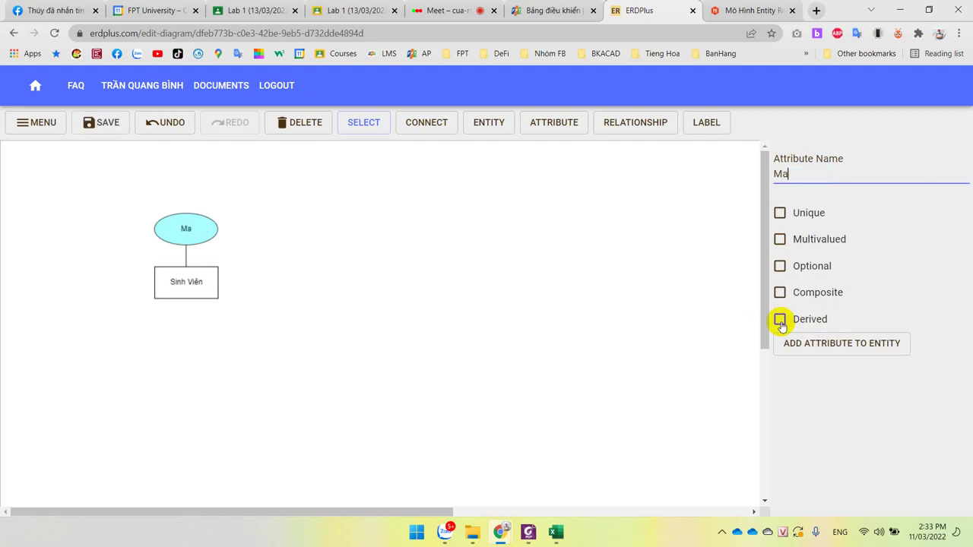
text(ã Số)
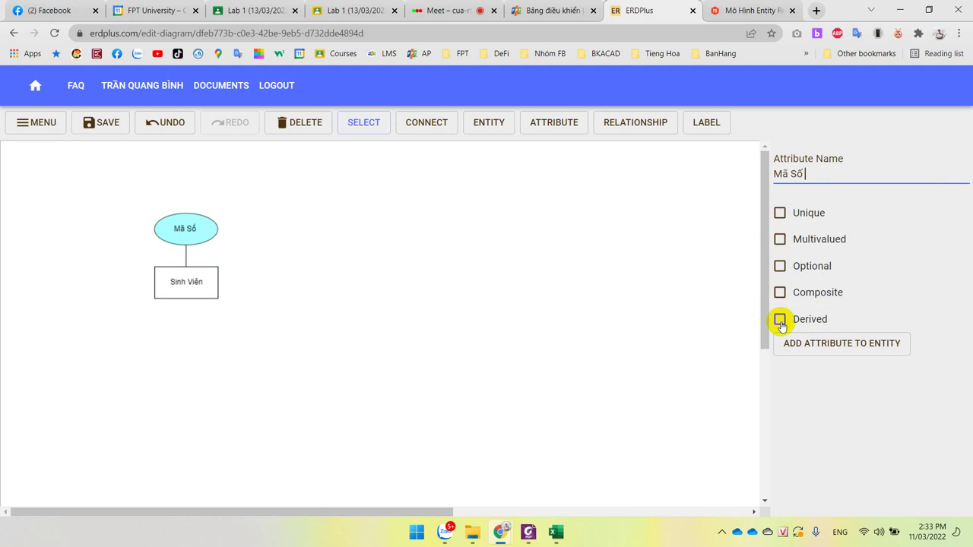
text( Sinh Viên)
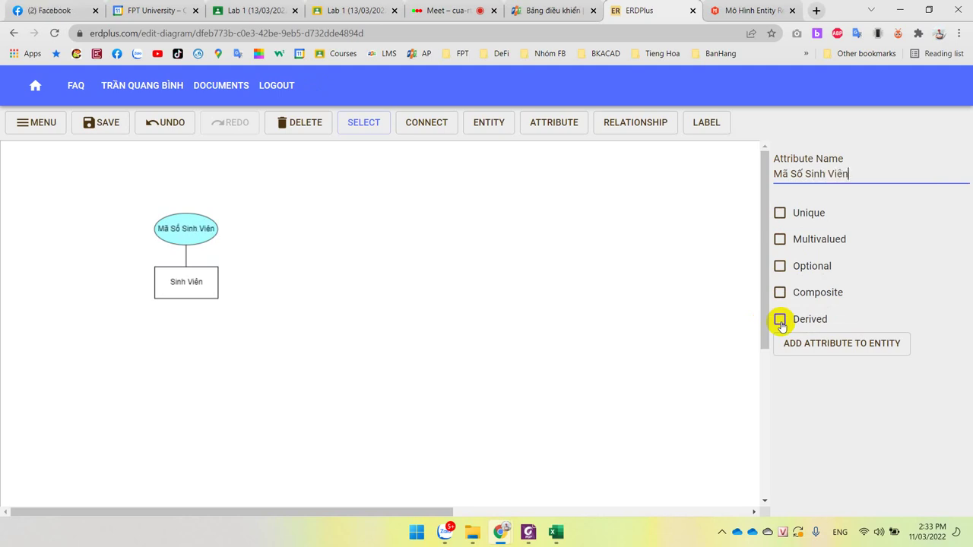
click(848, 344)
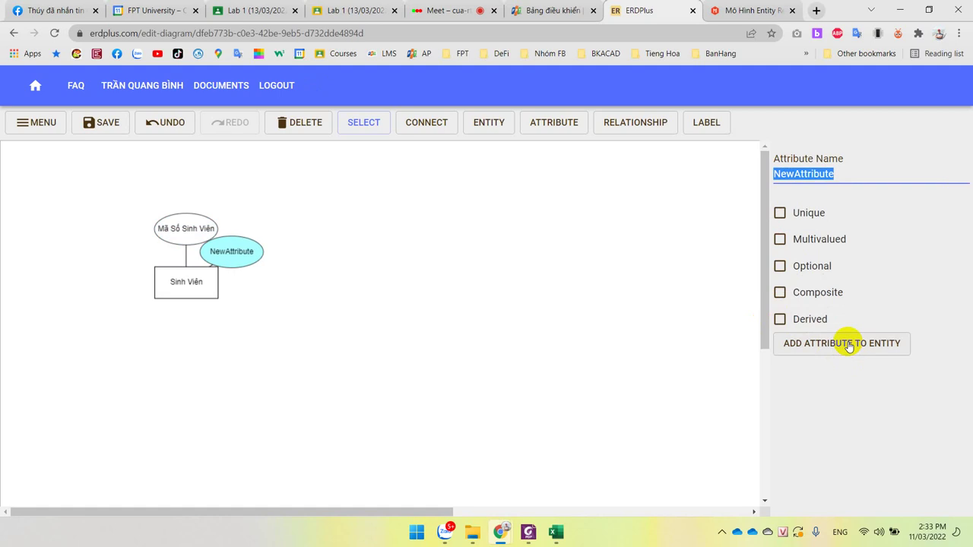
text(Tên)
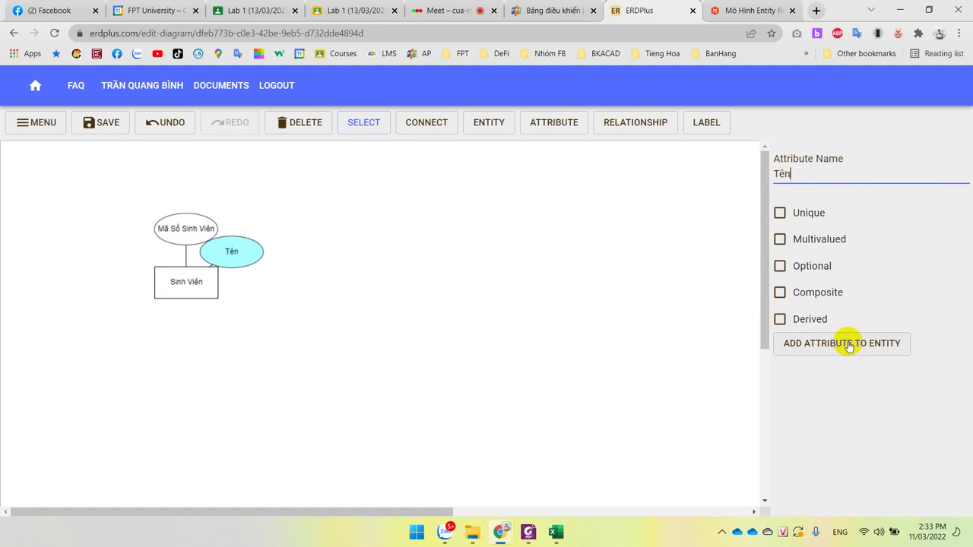
text( Sinh Viên)
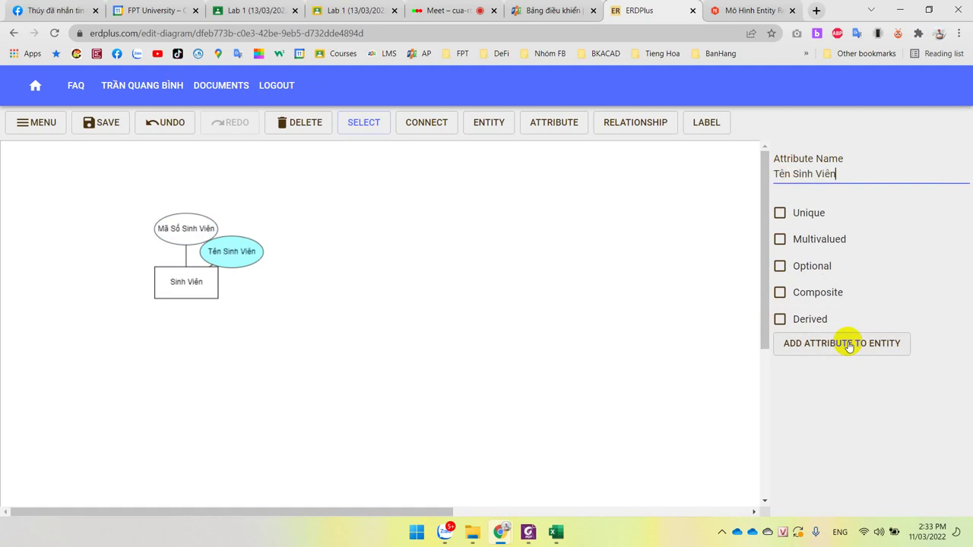
Add the attributes "Ngày Sinh" and "Địa Chỉ" to the Sinh Viên entity
click(848, 344)
text(N)
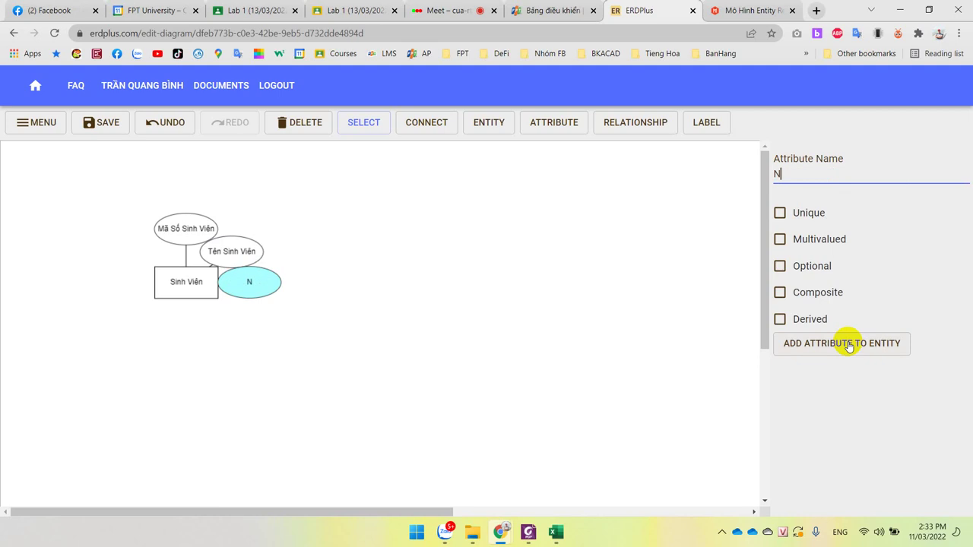
text(gày Sinh)
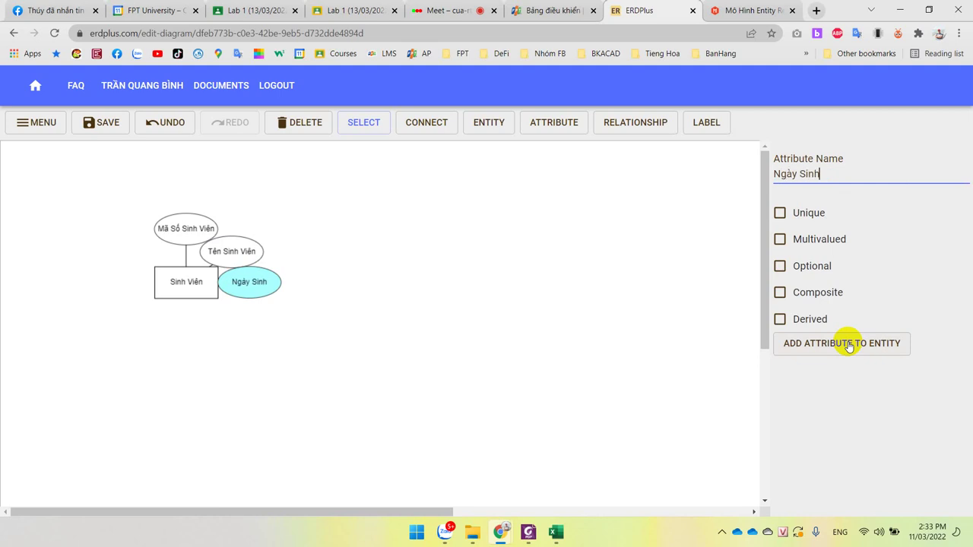
click(848, 344)
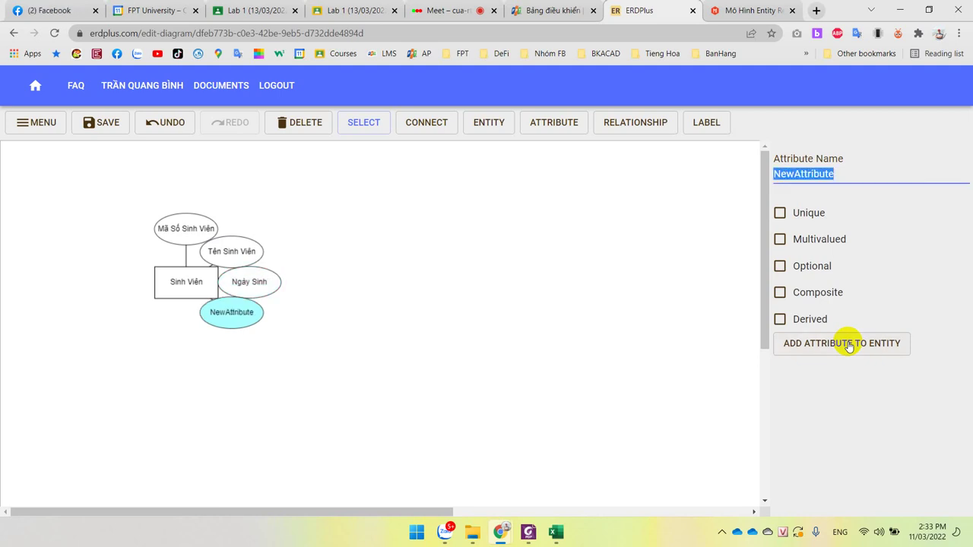
text(Đia)
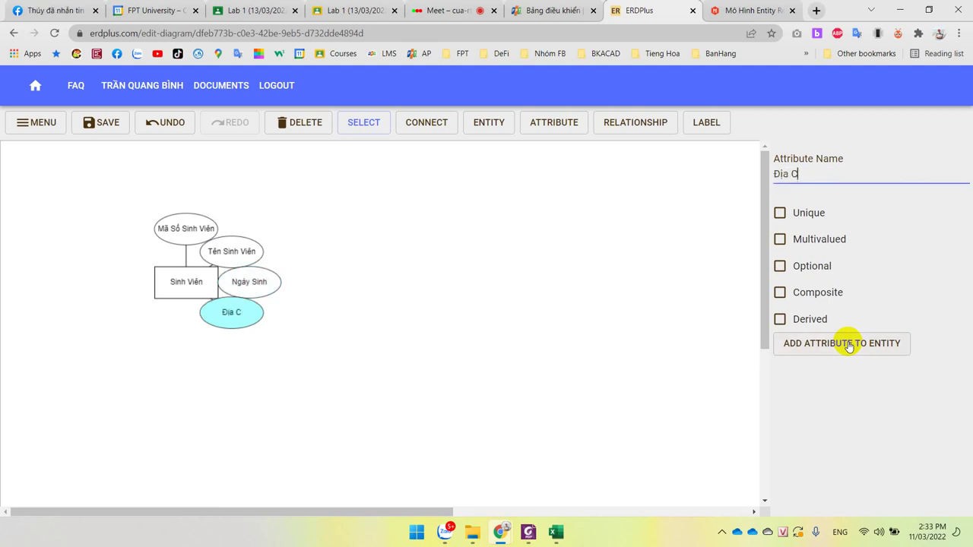
text( Chỉ)
Add a fifth attribute named "Giới Tính" to the Sinh Viên entity
click(848, 345)
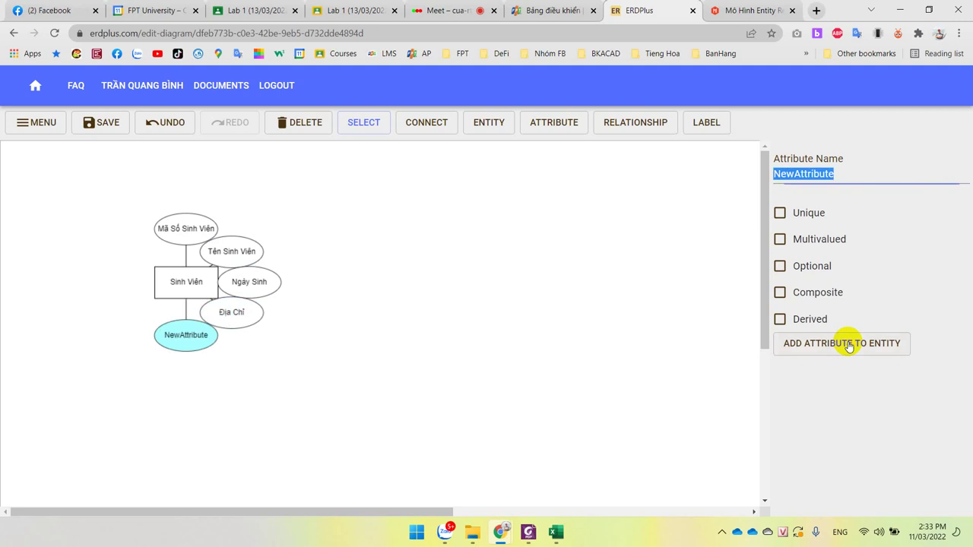
text(Giơi)
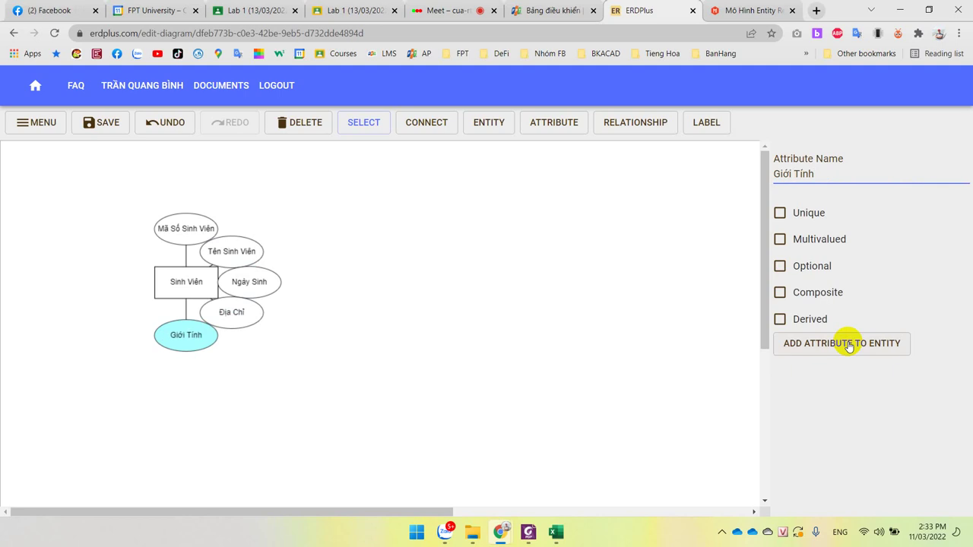
click(674, 338)
Spread the five attributes outward around the Sinh Viên entity so that they no longer overlap or touch it
drag(232, 252, 281, 242)
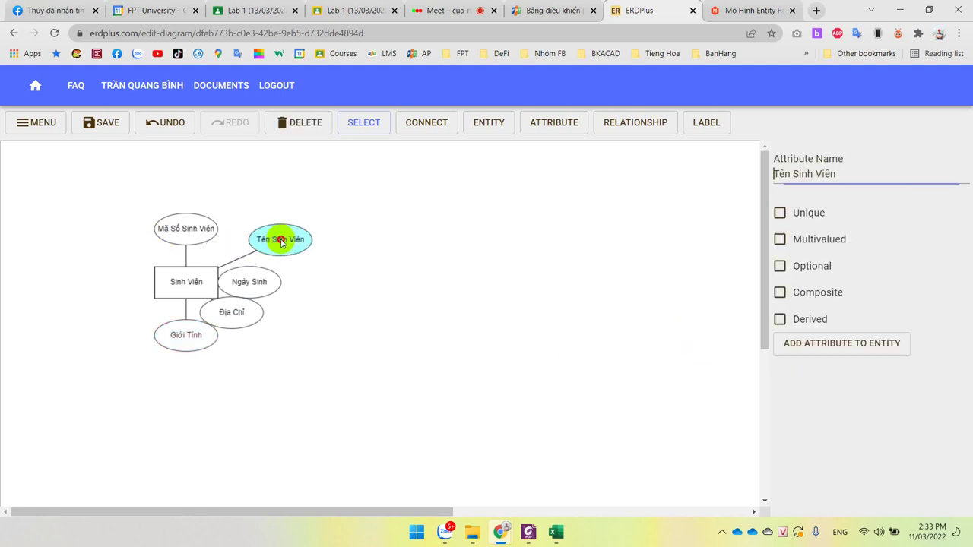
drag(250, 282, 300, 285)
drag(245, 317, 281, 332)
drag(205, 342, 207, 354)
drag(196, 234, 204, 223)
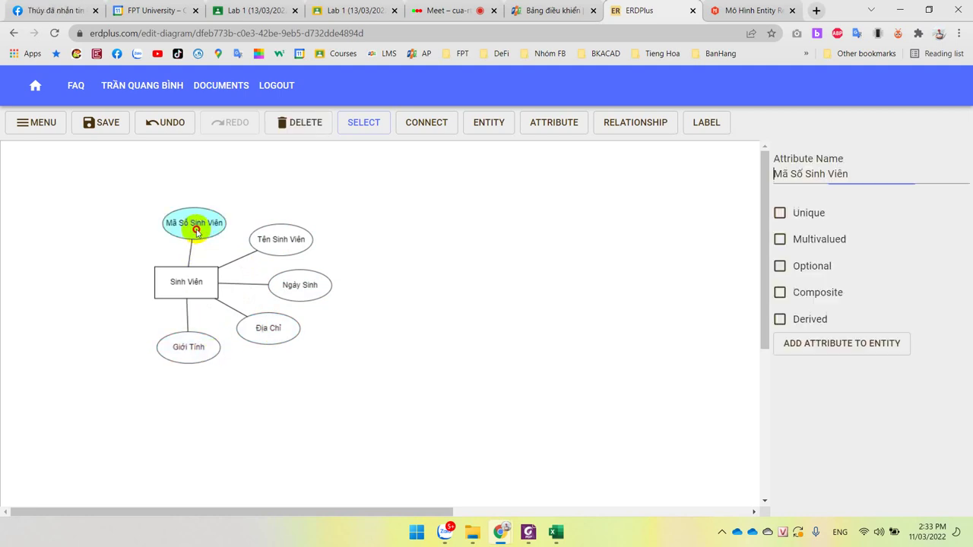
click(358, 219)
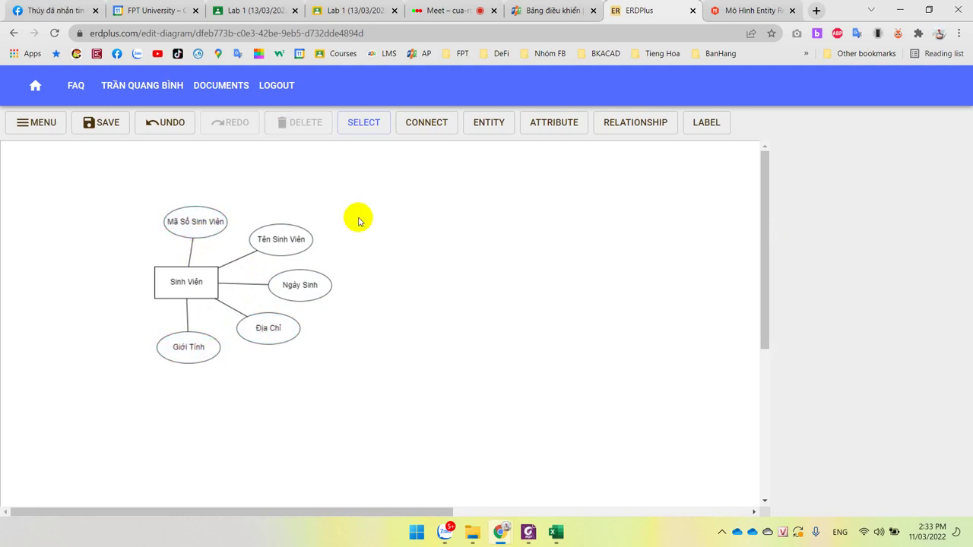
Place a standalone attribute named "Số Điện Thoại" to the upper left of the Sinh Viên entity
click(554, 125)
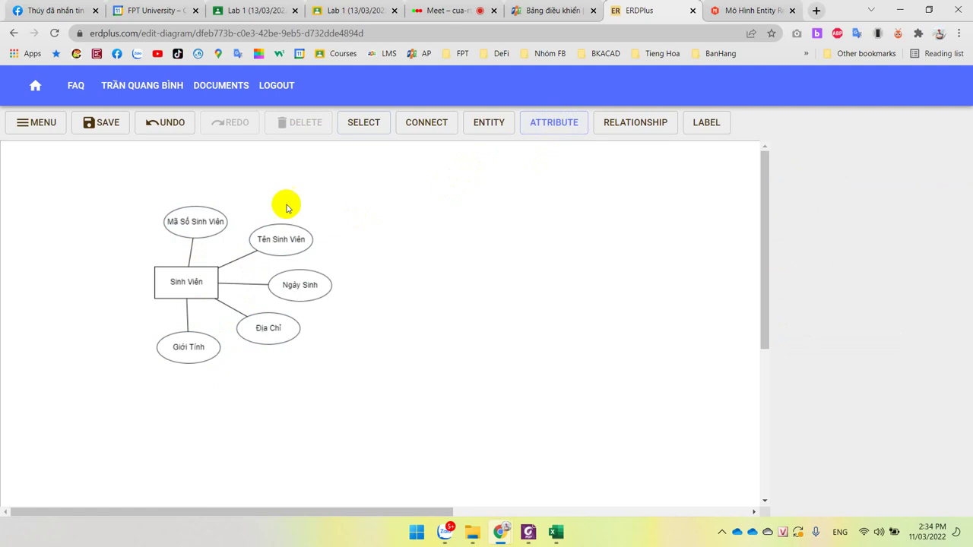
click(101, 245)
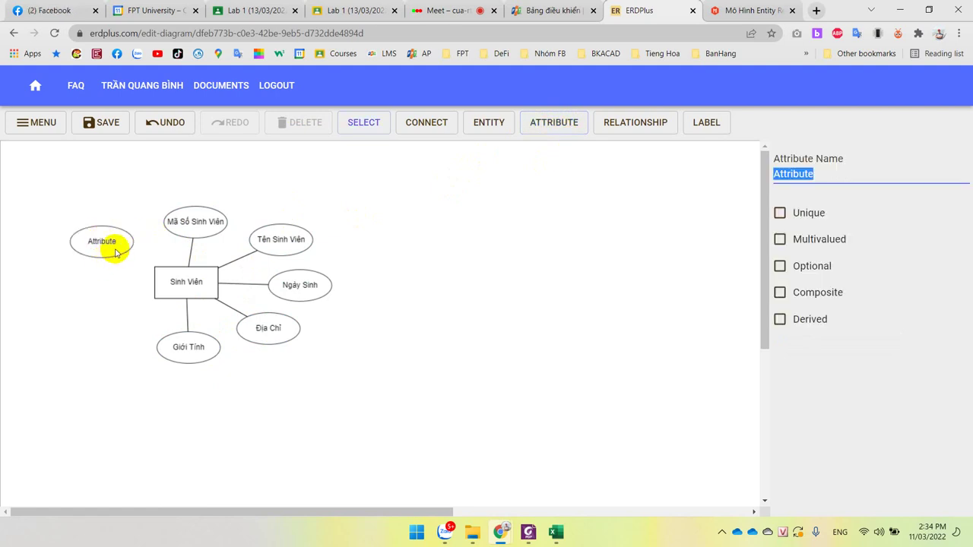
drag(115, 249, 126, 251)
double_click(113, 243)
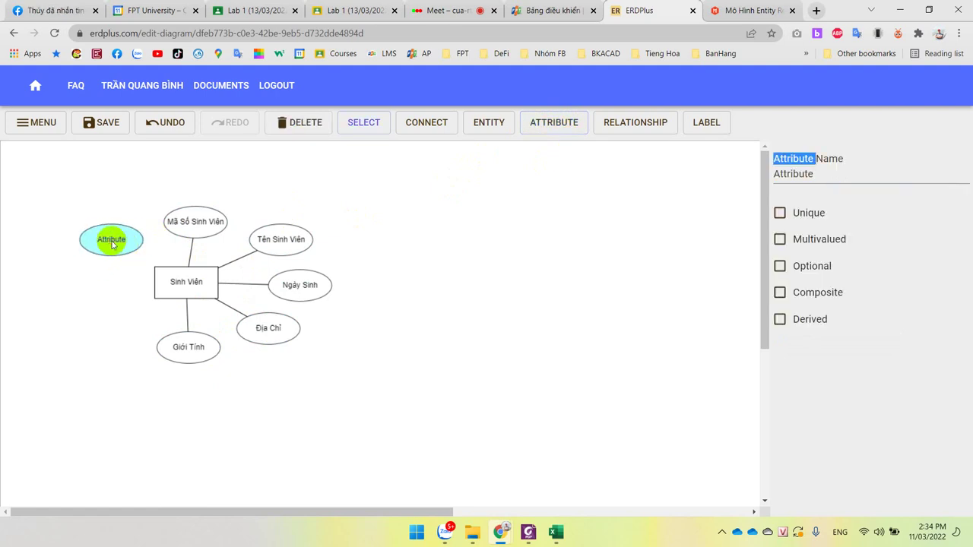
double_click(798, 174)
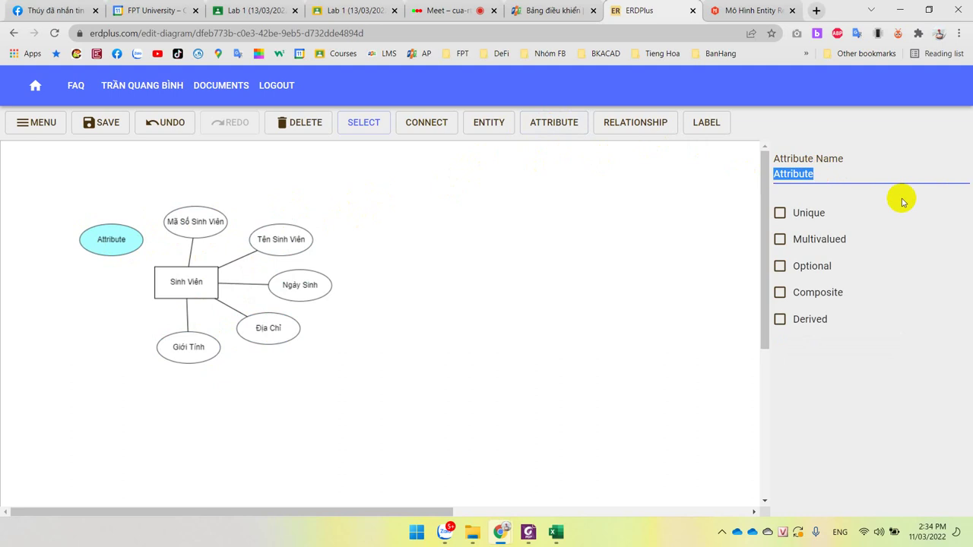
text(Số )
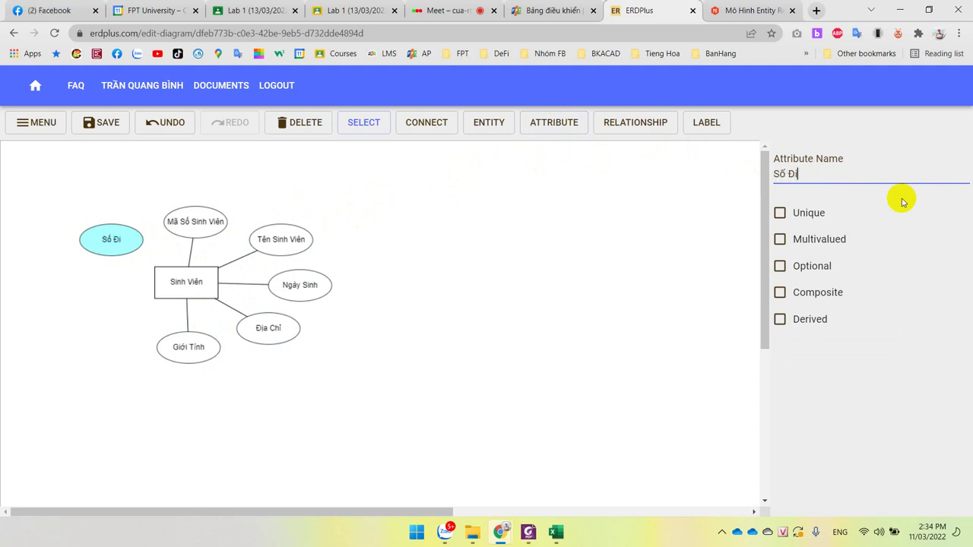
text(Điêện )
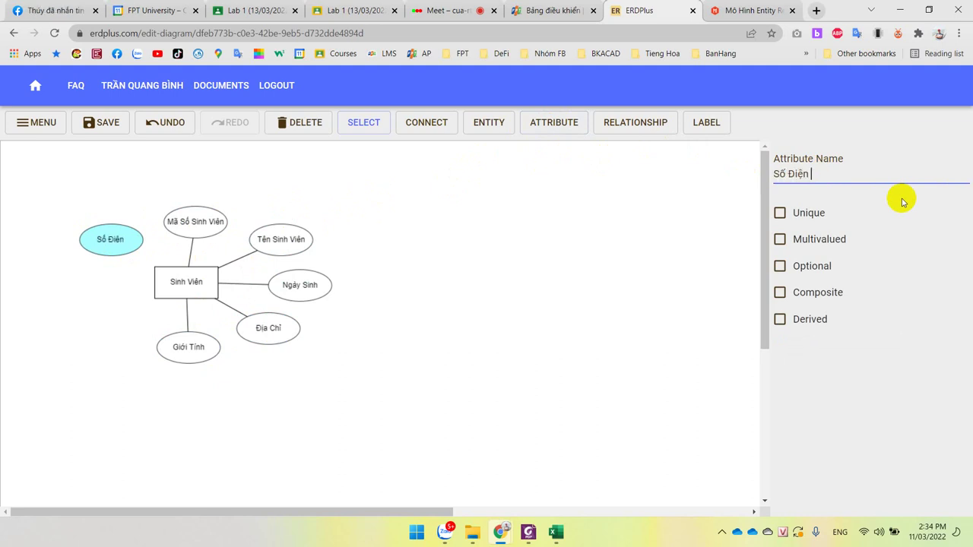
text(Tho)
key(BackSpace)
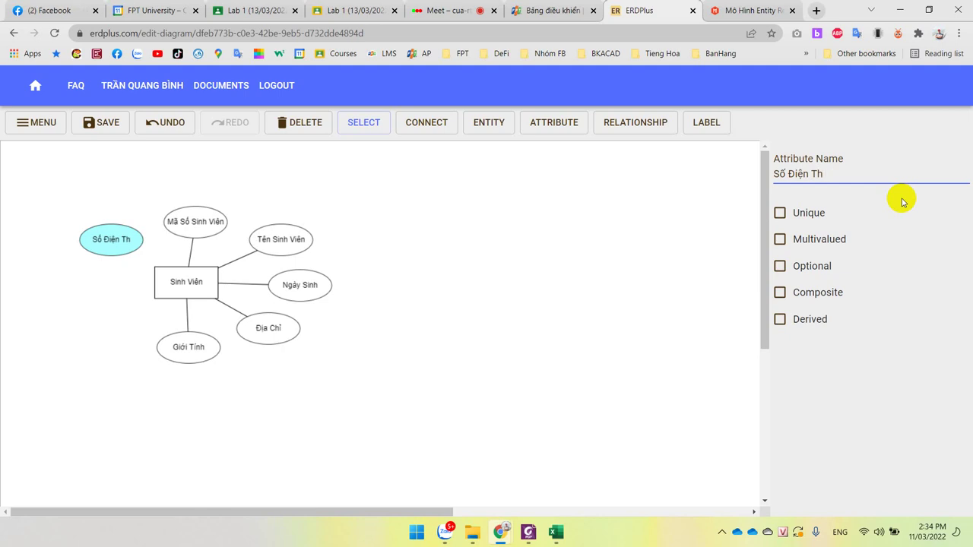
text(oai)
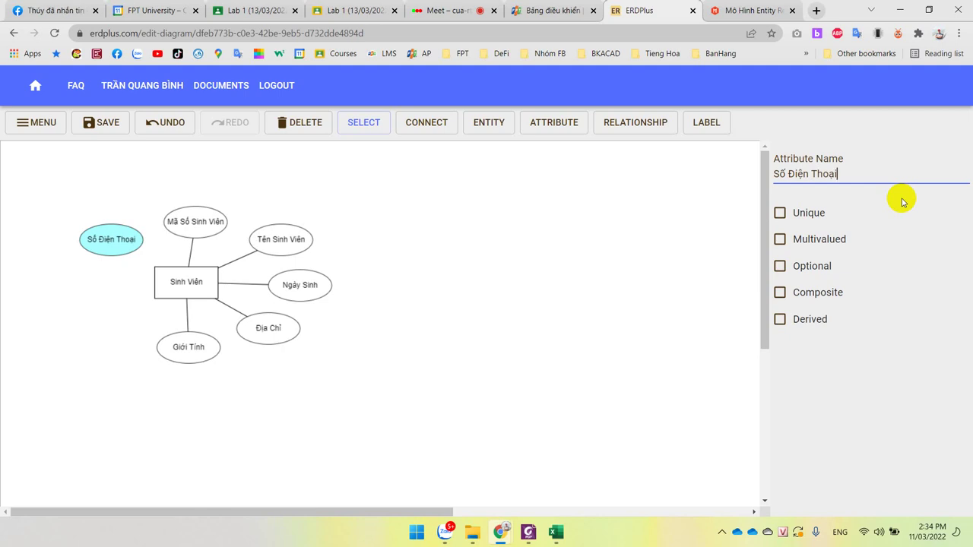
Adjust the positions of the Sinh Viên group and the Số Điện Thoại attribute, and connect that attribute to the Sinh Viên entity
drag(182, 295, 156, 293)
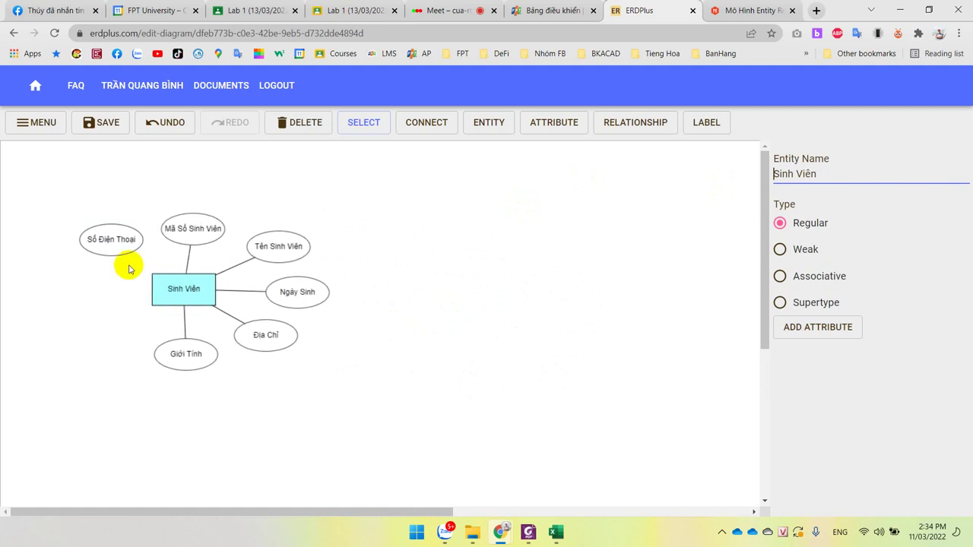
click(133, 248)
drag(133, 248, 123, 247)
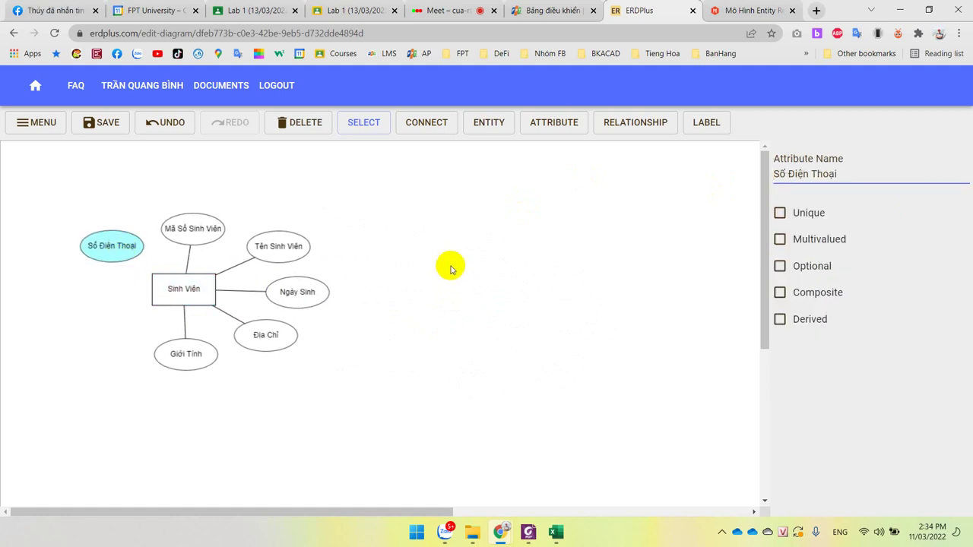
click(427, 128)
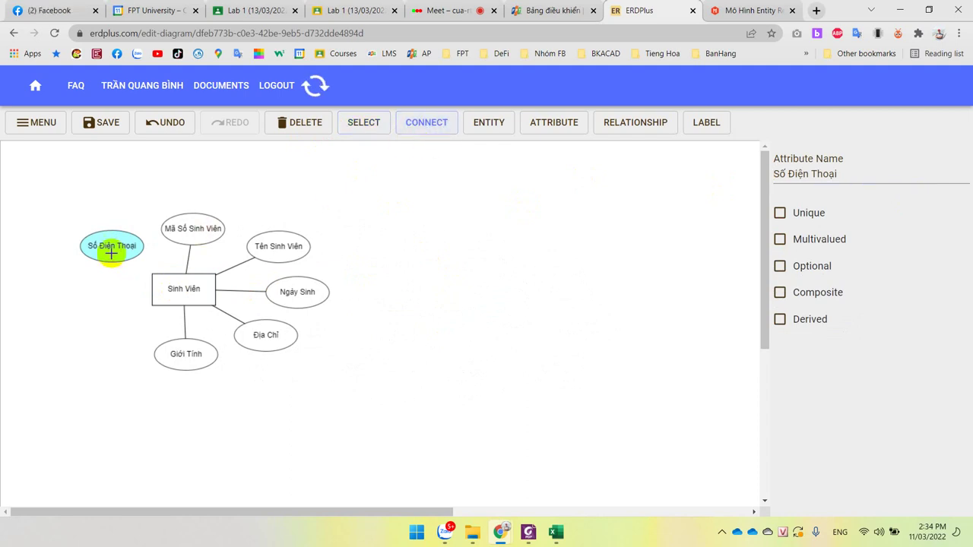
drag(97, 245, 172, 262)
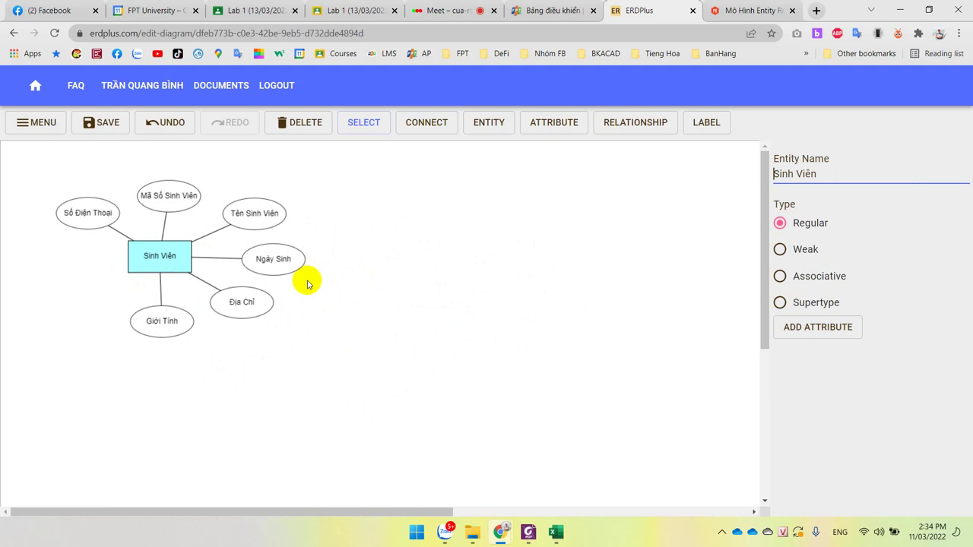
click(485, 243)
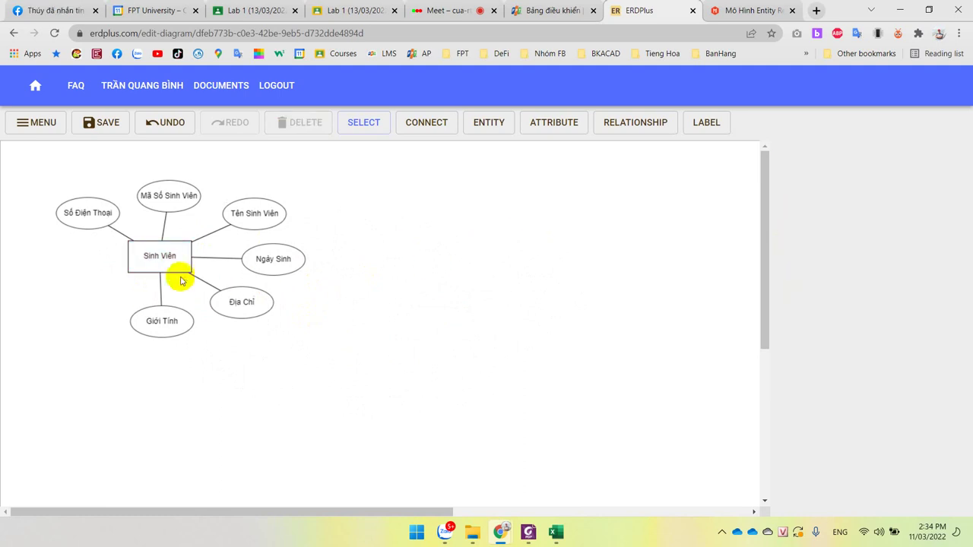
Add a regular entity named "Môn Học" in the empty area well to the right of the Sinh Viên group
click(492, 123)
click(518, 258)
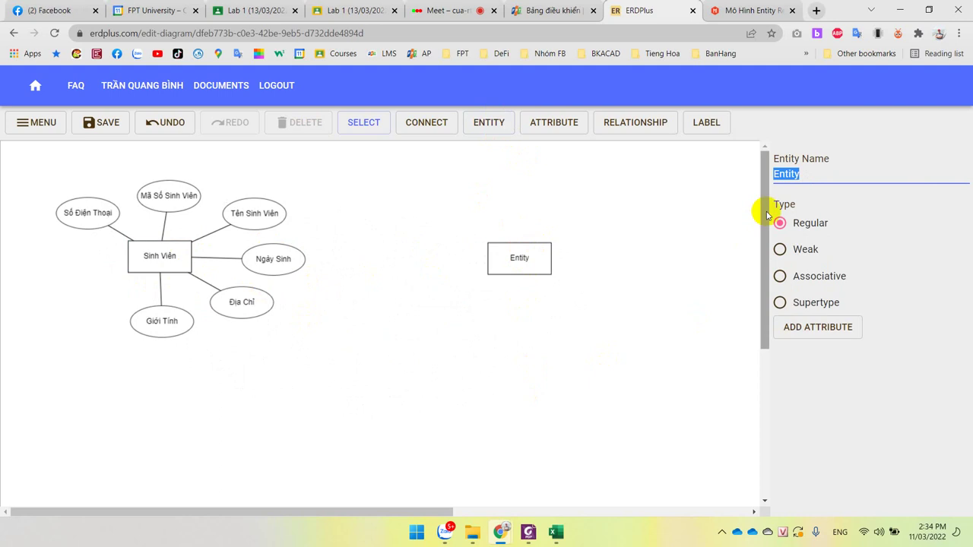
text(Môn Ho)
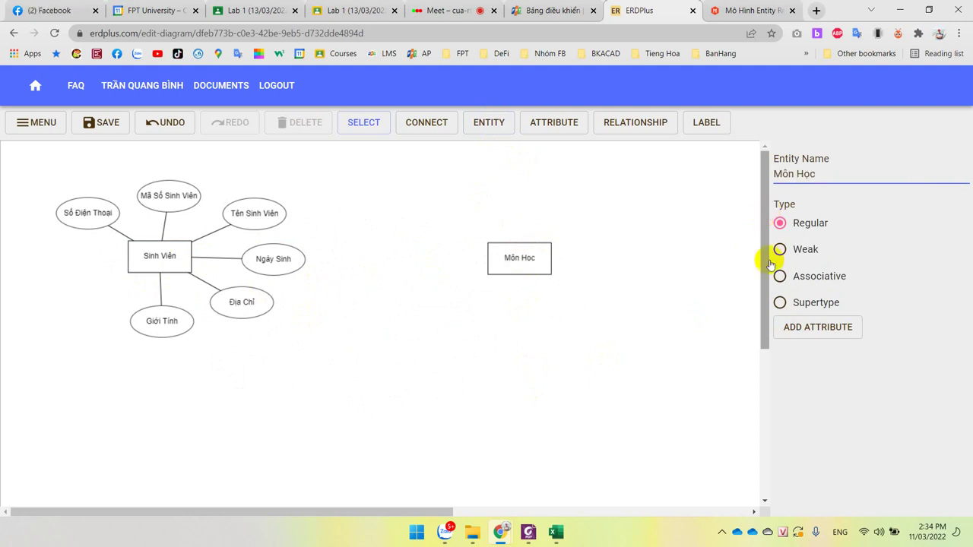
Add the attributes "Mã Môn Học" and "Tên Môn Học" to the Môn Học entity
click(820, 329)
text(Ma)
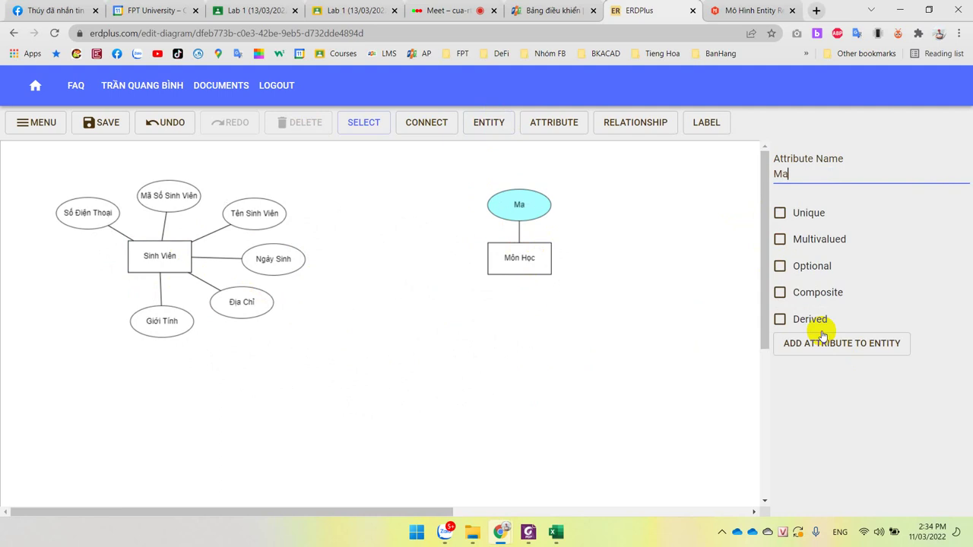
text( Môn Học)
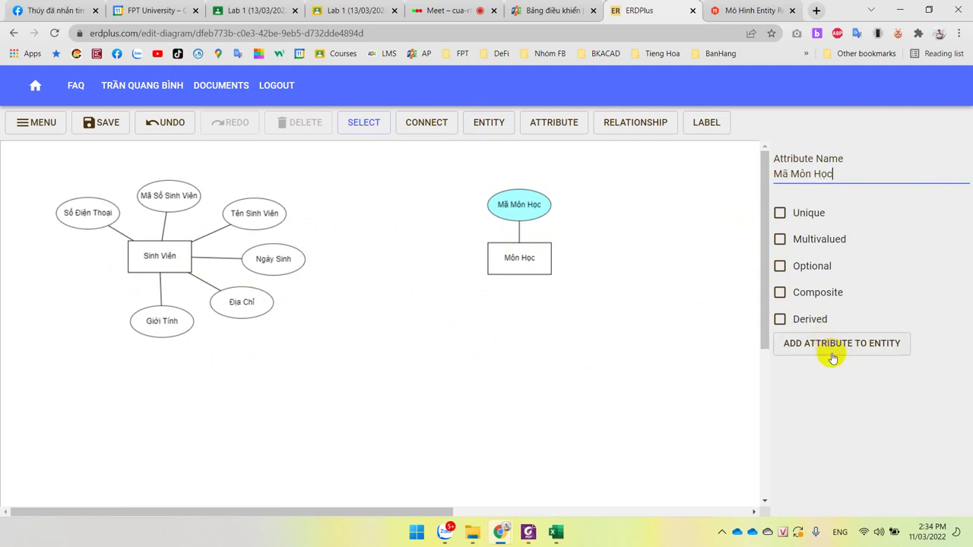
click(832, 348)
text(Te)
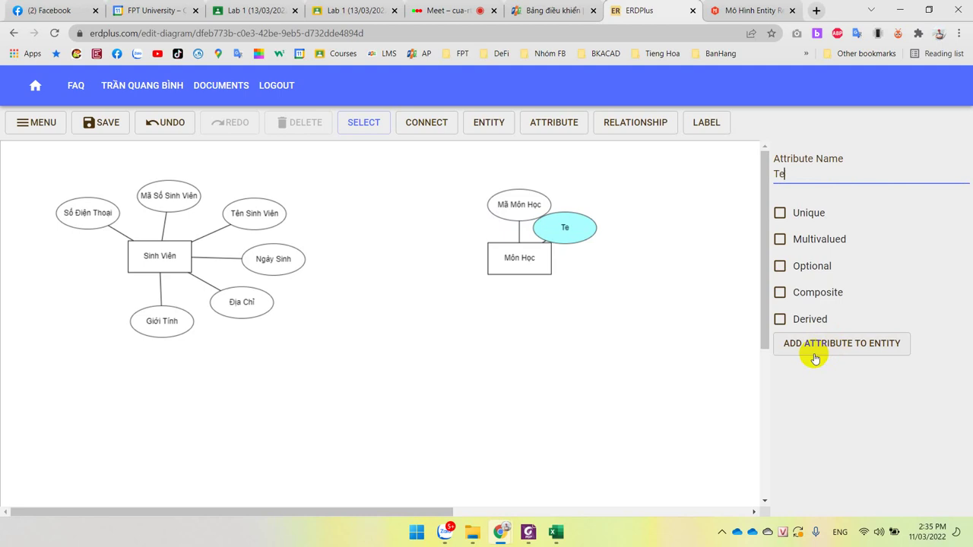
text(n Môn Học)
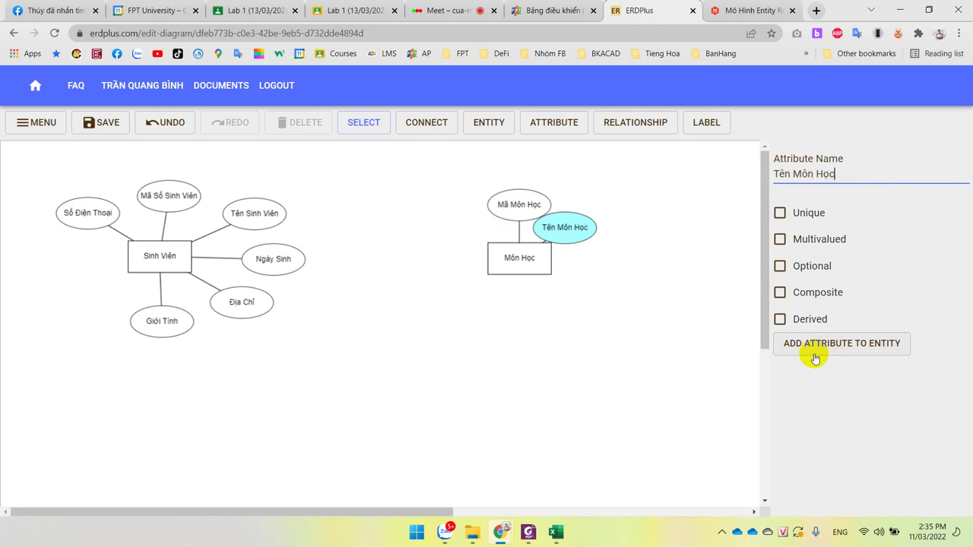
Add a third attribute named "Số Tín Chỉ" to the Môn Học entity
click(814, 356)
text(Số)
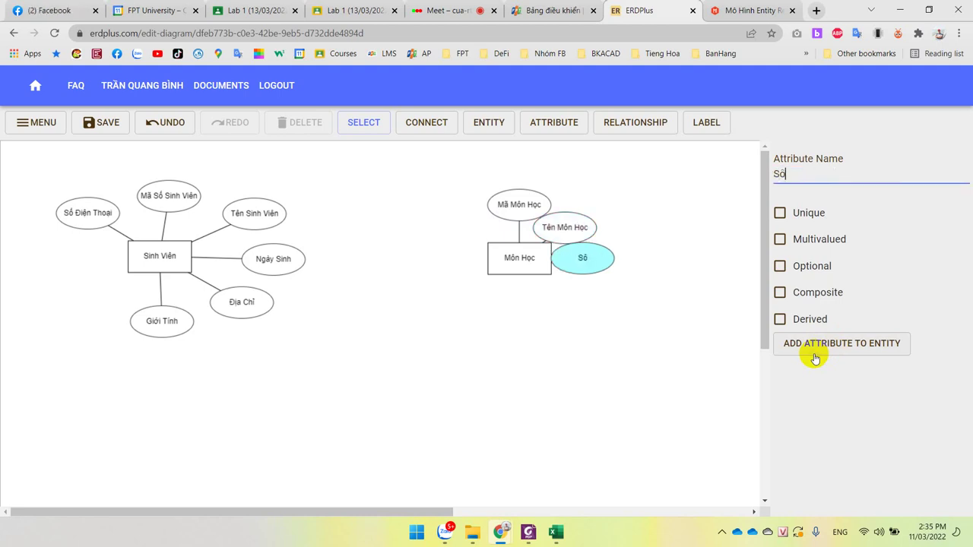
text( Tin )
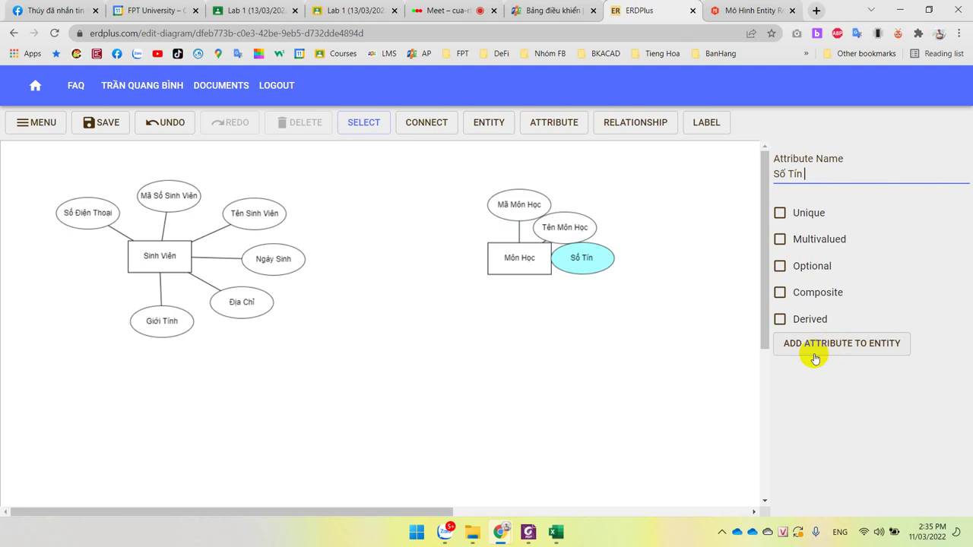
text(Chỉ)
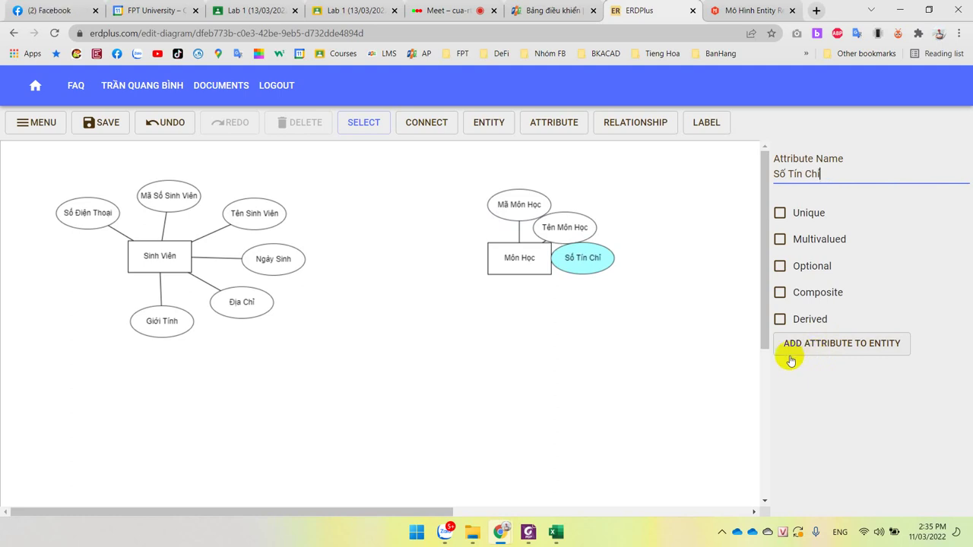
Spread the Môn Học attributes apart, with Mã Môn Học above, Tên Môn Học to the right and Số Tín Chỉ below the entity
drag(570, 255, 519, 326)
drag(574, 233, 622, 264)
click(522, 207)
drag(542, 203, 548, 207)
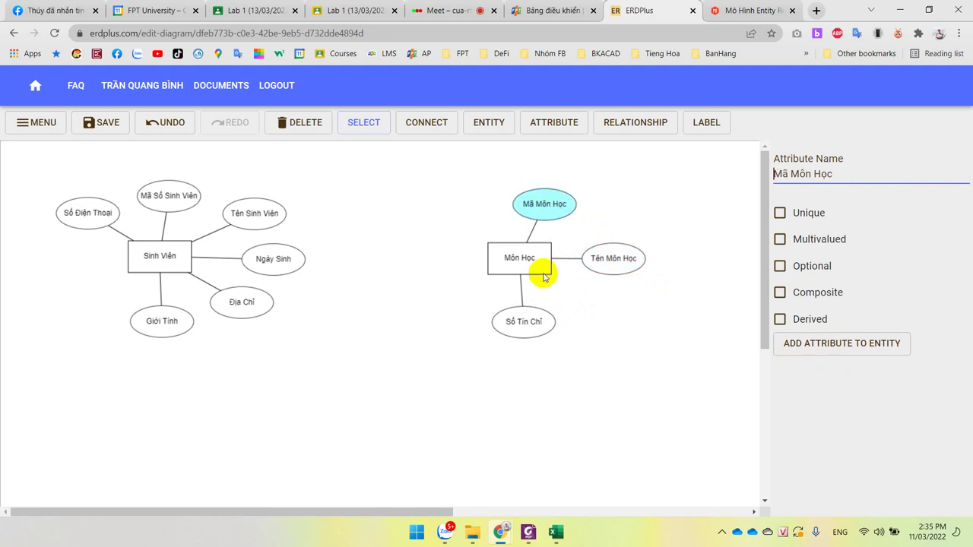
drag(532, 327, 557, 322)
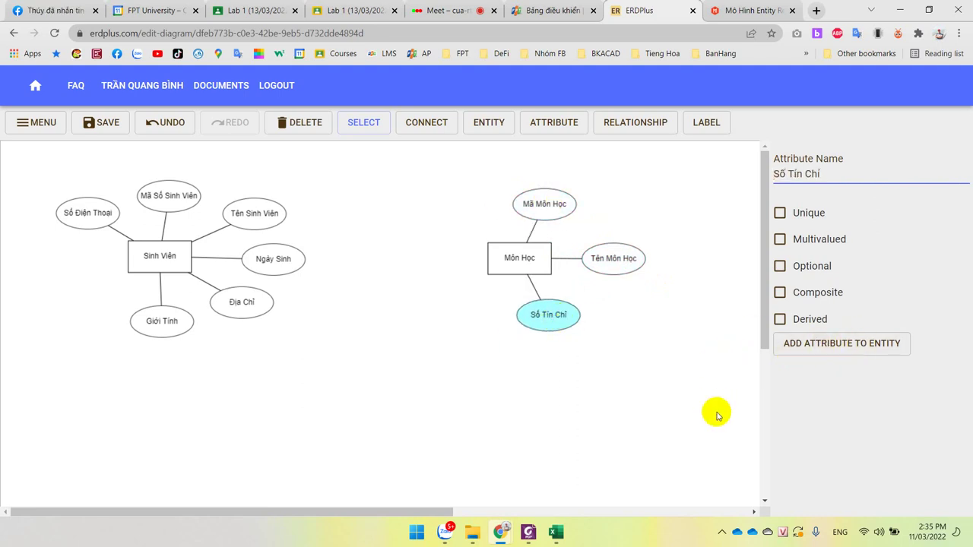
Add a regular entity named "Bảng Điểm" below and between the Sinh Viên and Môn Học groups
click(487, 133)
click(359, 421)
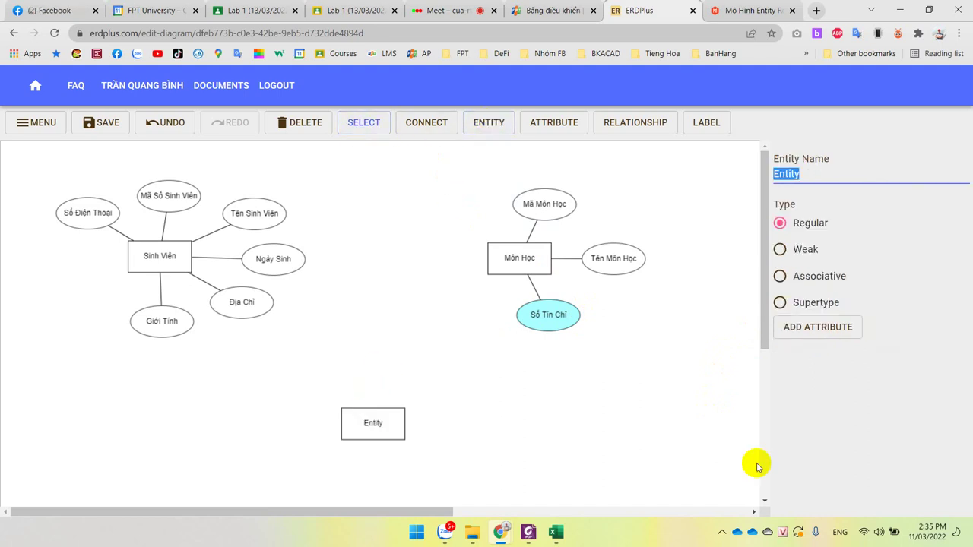
text(Bang )
text(Điểm)
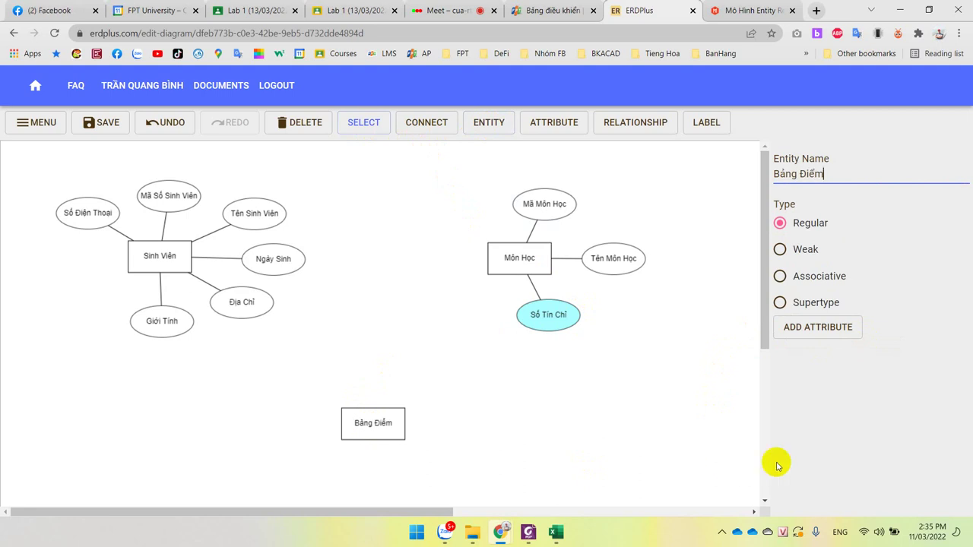
Add the attributes "Mã Sinh Viên" and "Mã Môn Học" to the Bảng Điểm entity
click(792, 327)
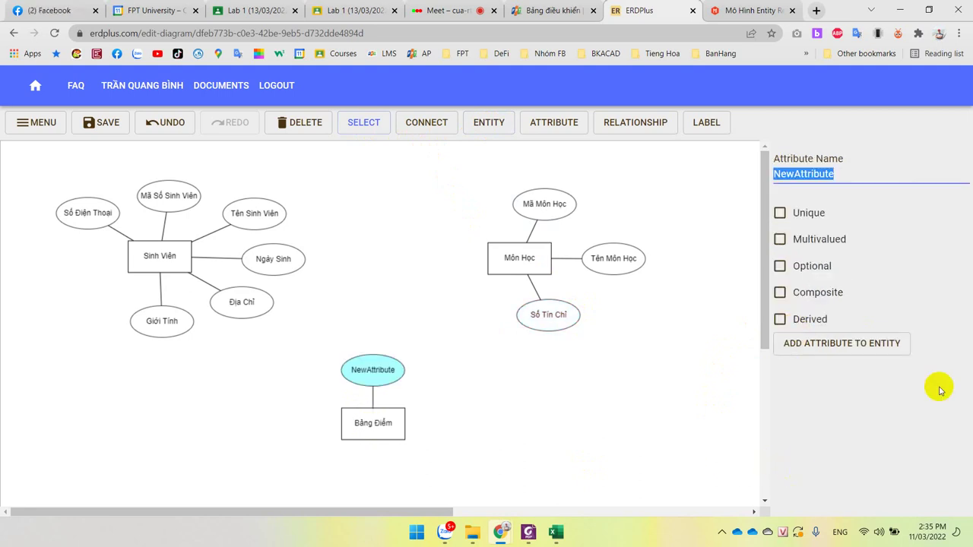
text(Ma)
text( Si)
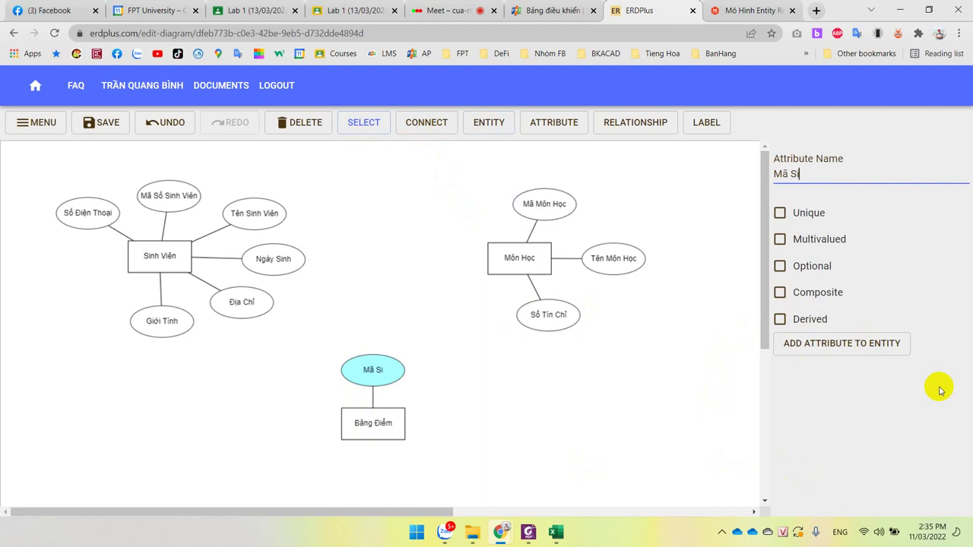
text(nh Vi)
key(BackSpace)
key(BackSpace)
key(BackSpace)
text(ên)
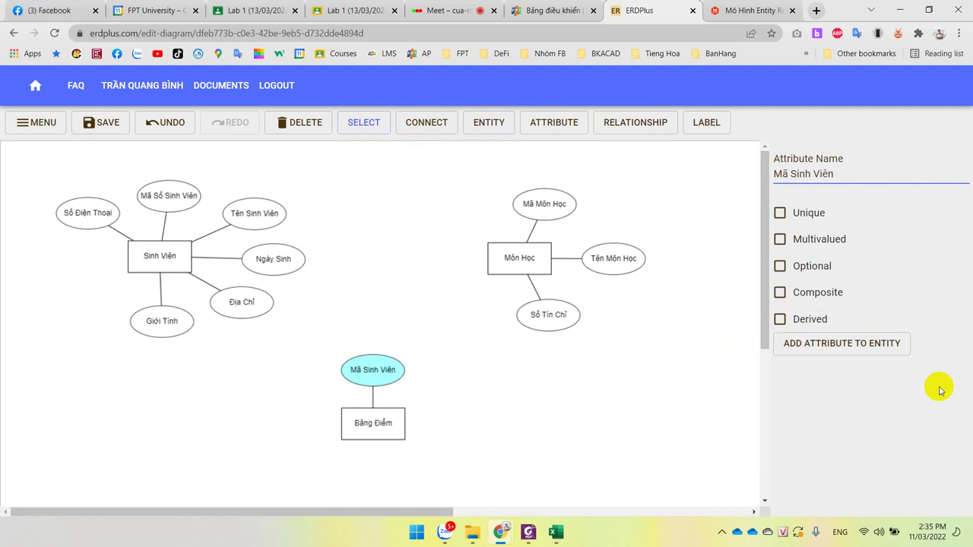
click(837, 346)
text(Ma)
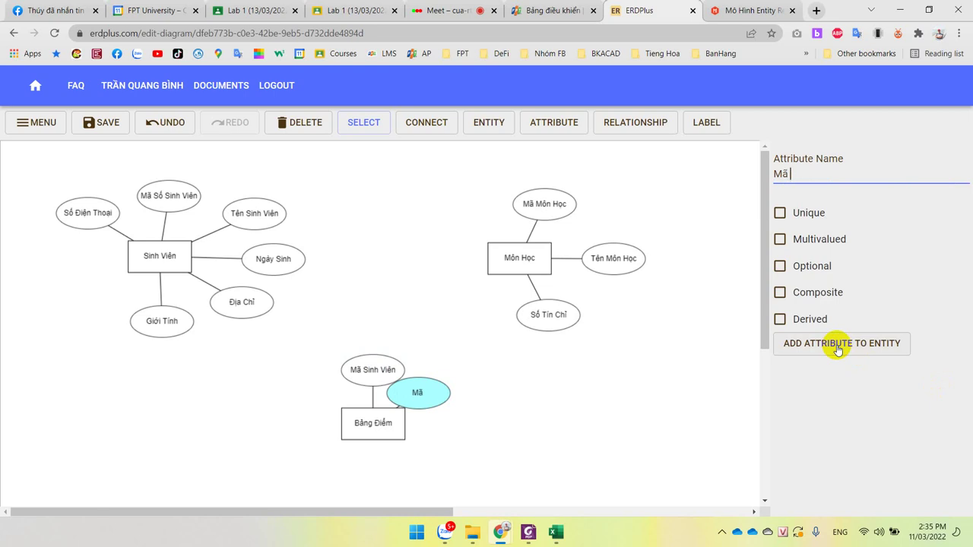
text( Môn Học)
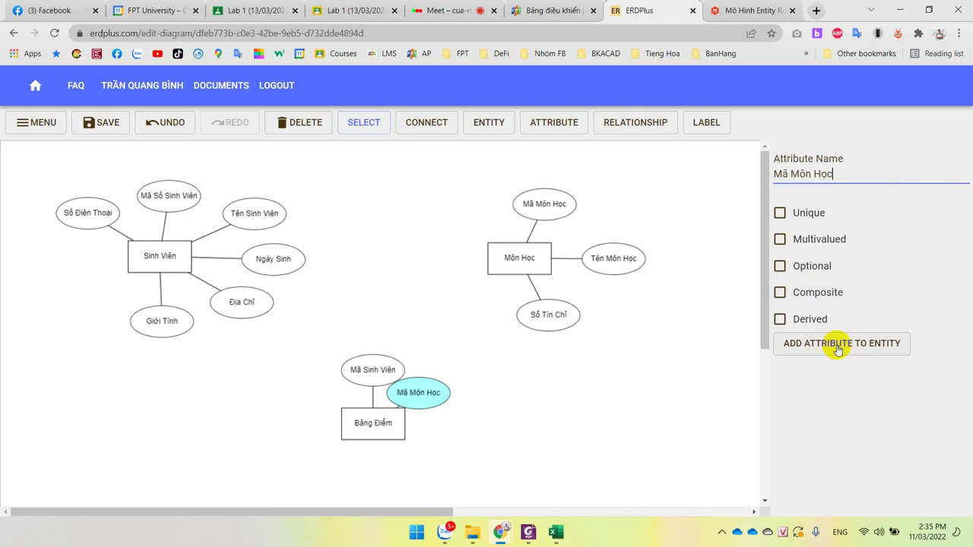
Add the attributes "Điểm" and "Ghi Chú" to the Bảng Điểm entity
click(837, 346)
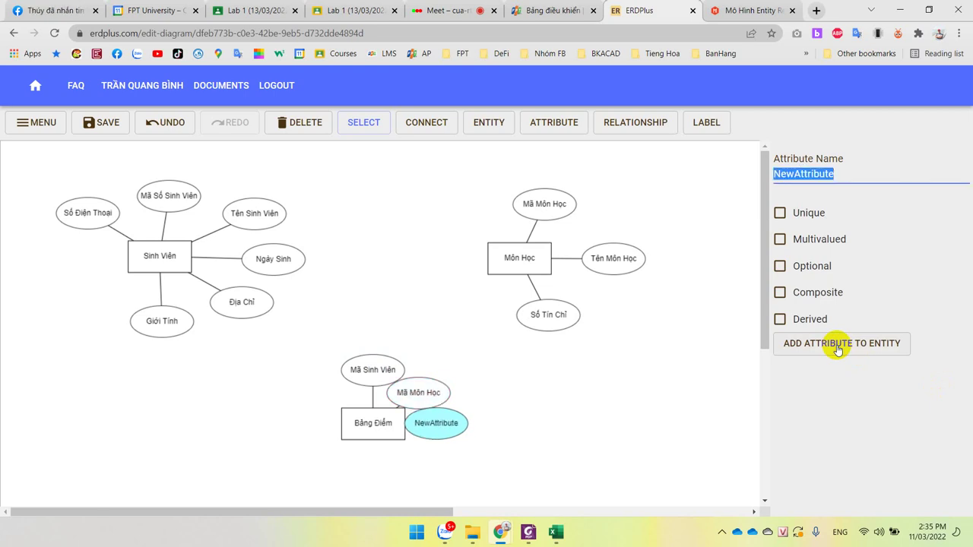
text(Đ)
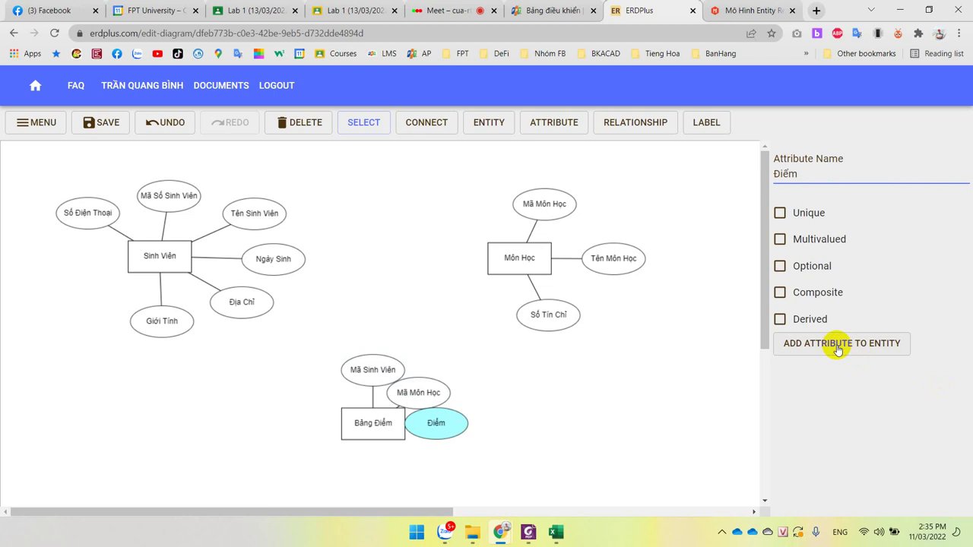
text(iểm)
click(837, 345)
text(Gh)
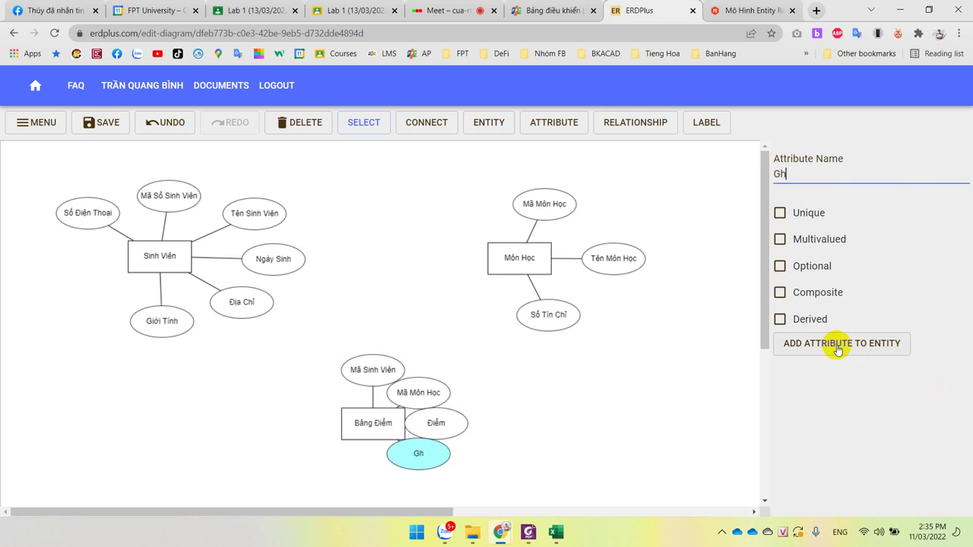
text(i Chú)
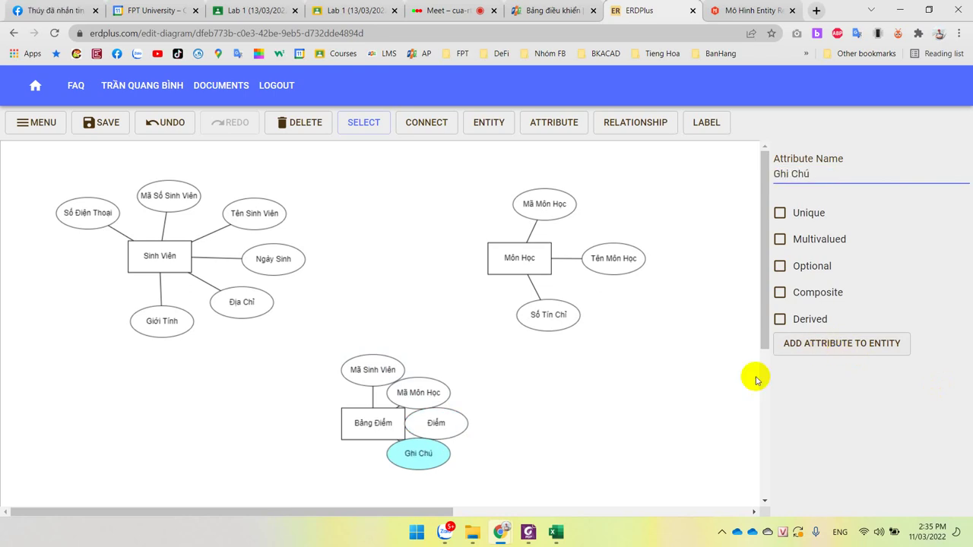
Spread the Bảng Điểm attributes around the entity, with Ghi Chú to its left and Điểm below it
drag(403, 462, 249, 432)
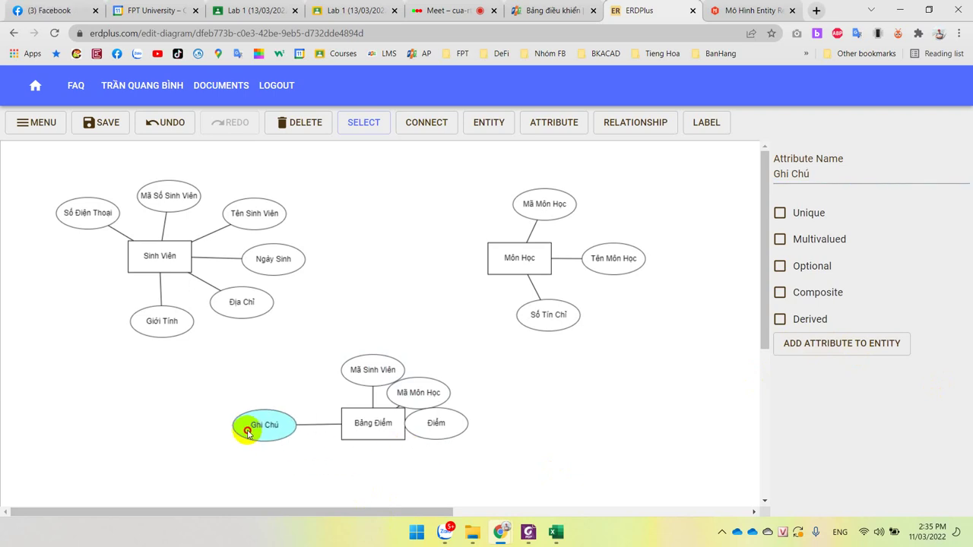
drag(440, 433, 360, 465)
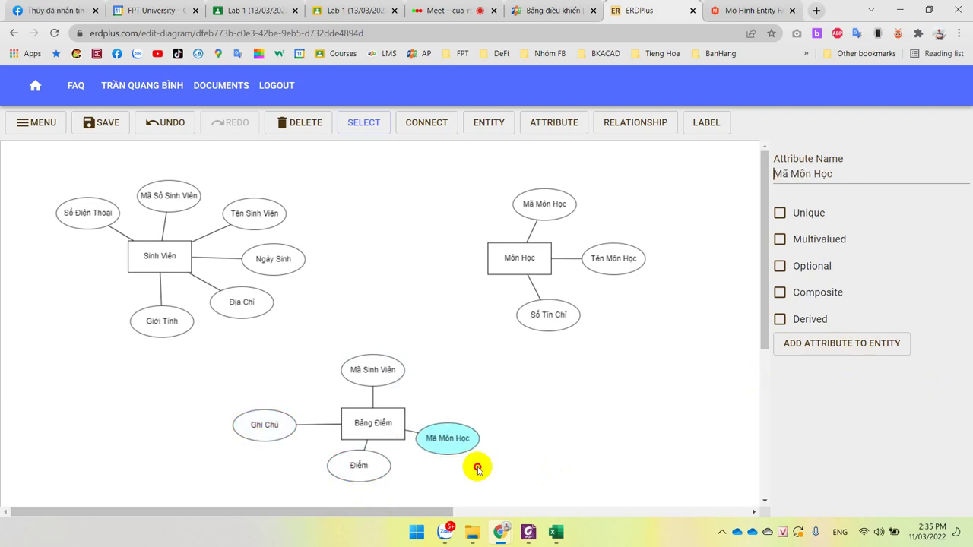